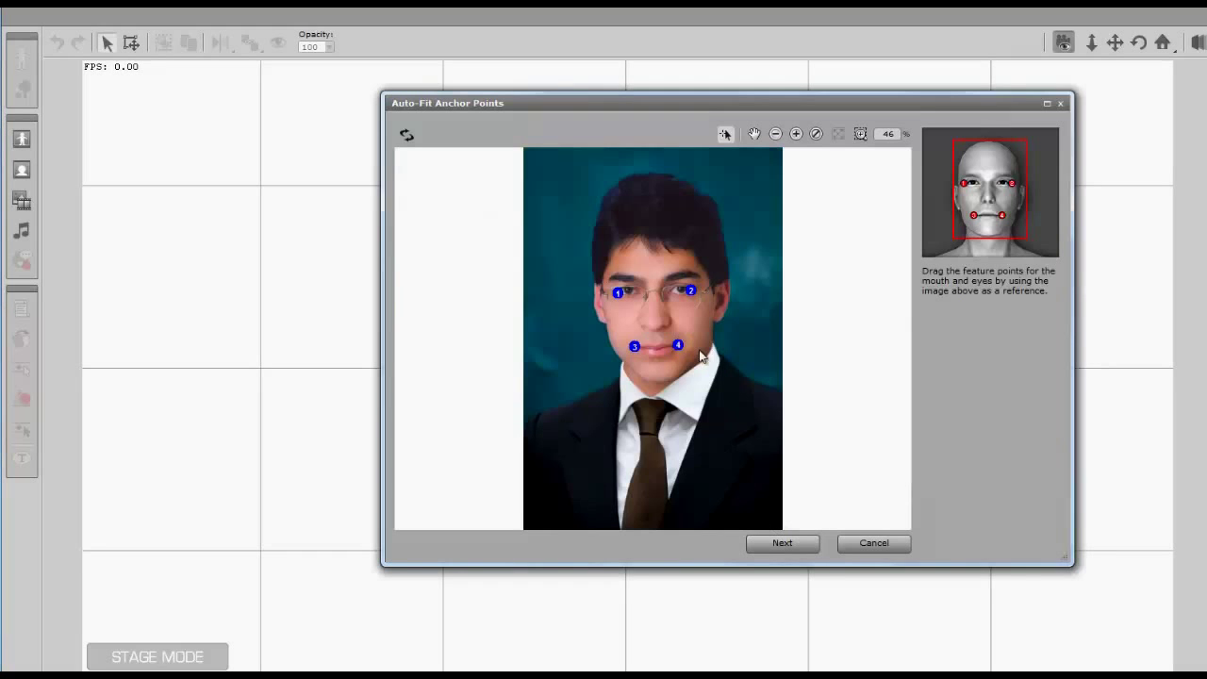
Place the four auto-fit anchor points on the outer eye corners and the mouth corners of the photo and proceed to face fitting.
{"action": "left_click", "coordinate": [796, 134]}
{"action": "left_click", "coordinate": [796, 134]}
{"action": "left_click", "coordinate": [796, 134]}
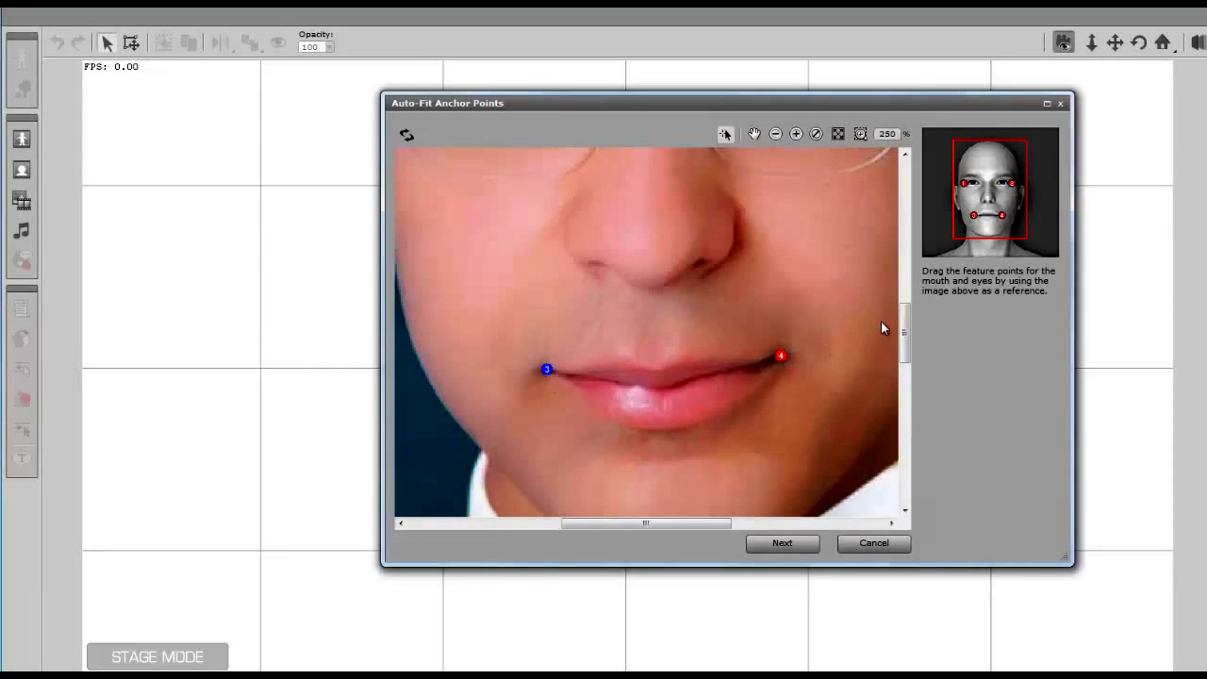
{"action": "left_click_drag", "start_coordinate": [903, 330], "coordinate": [846, 272]}
{"action": "left_click", "coordinate": [461, 290]}
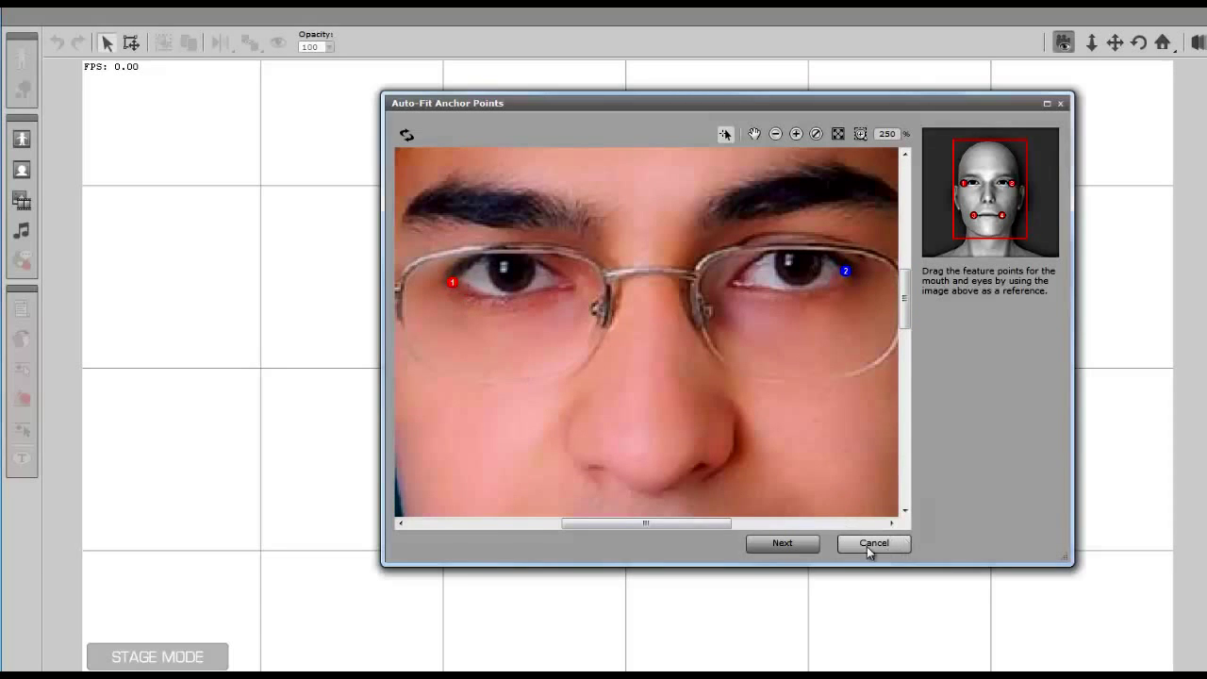
{"action": "left_click", "coordinate": [779, 544]}
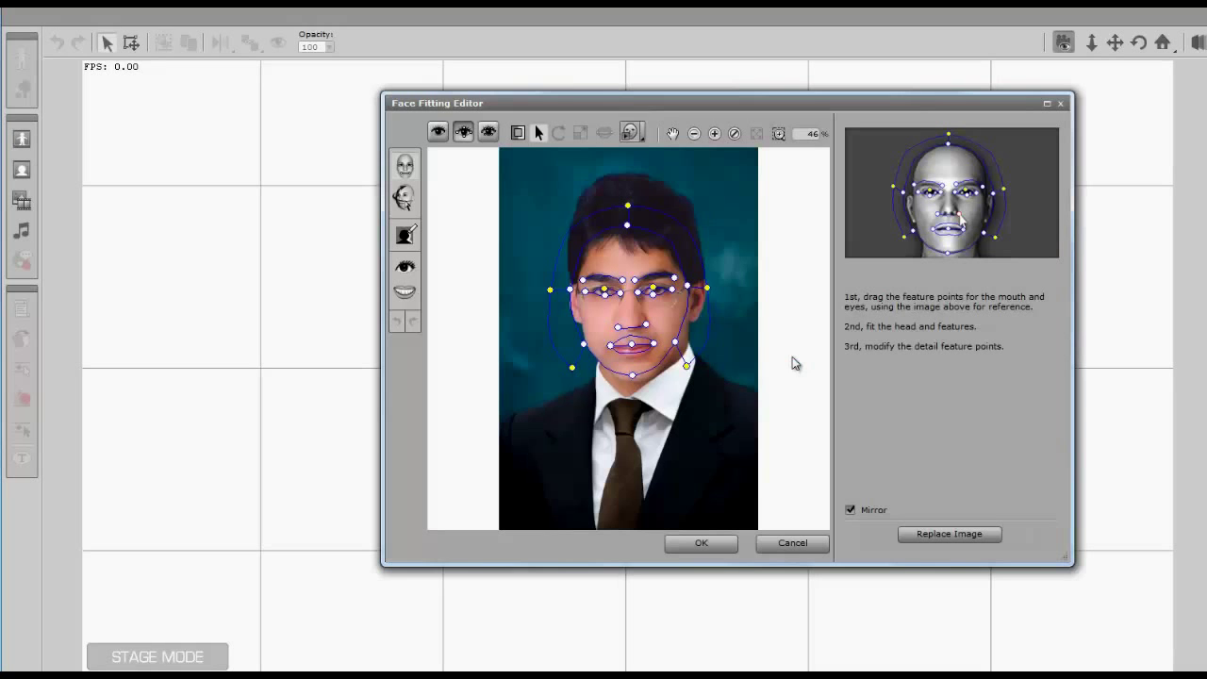
Show the most detailed set of face feature points and move the lower-lip point down to the lip's bottom edge.
{"action": "left_click", "coordinate": [489, 133]}
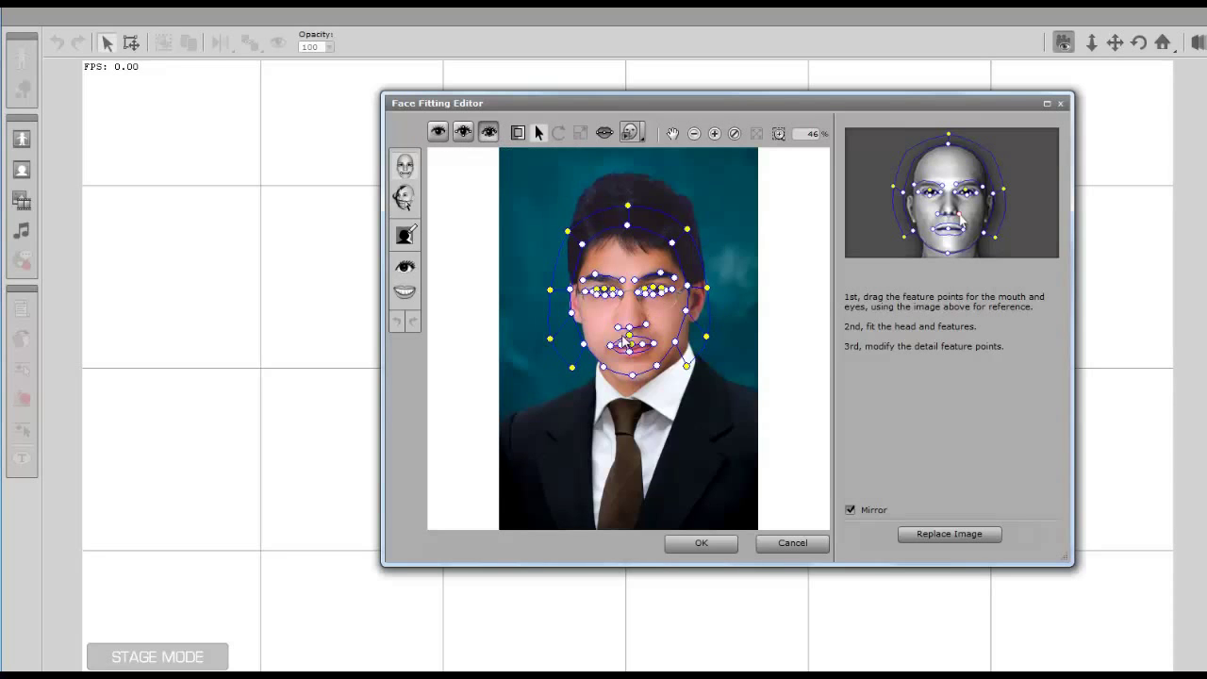
{"action": "left_click", "coordinate": [713, 134]}
{"action": "left_click", "coordinate": [714, 134]}
{"action": "left_click", "coordinate": [714, 134]}
{"action": "left_click", "coordinate": [714, 134]}
{"action": "left_click", "coordinate": [714, 134]}
{"action": "left_click", "coordinate": [713, 134]}
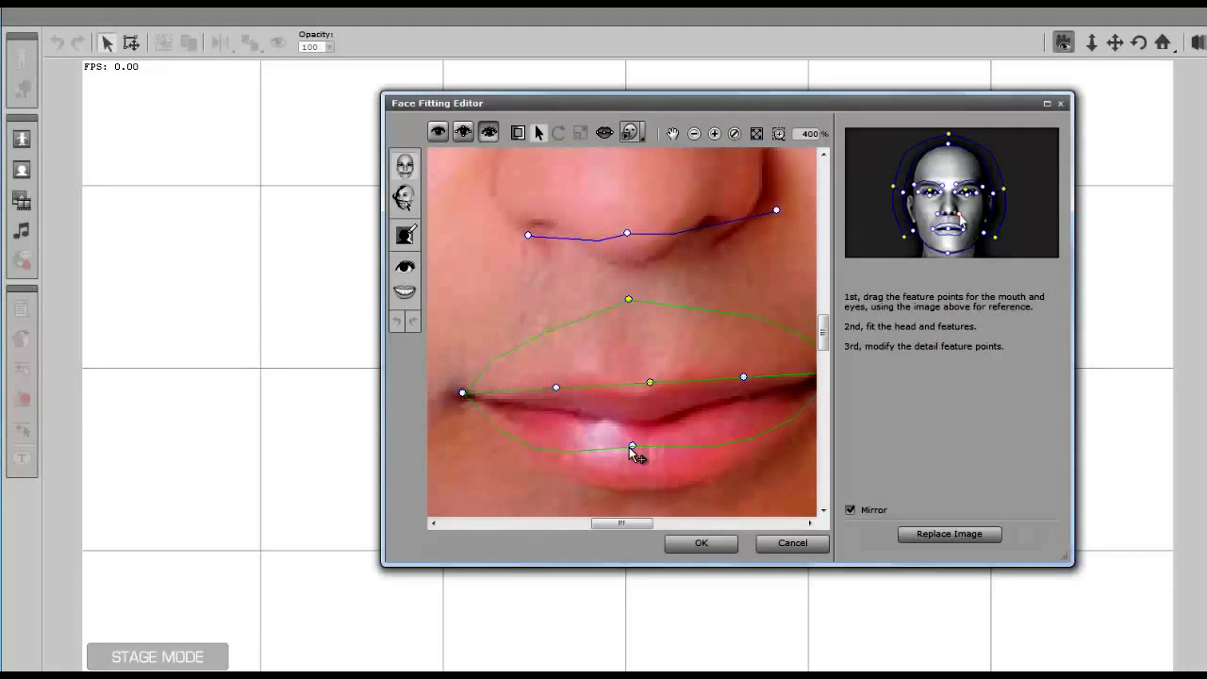
{"action": "left_click_drag", "start_coordinate": [631, 447], "coordinate": [668, 497]}
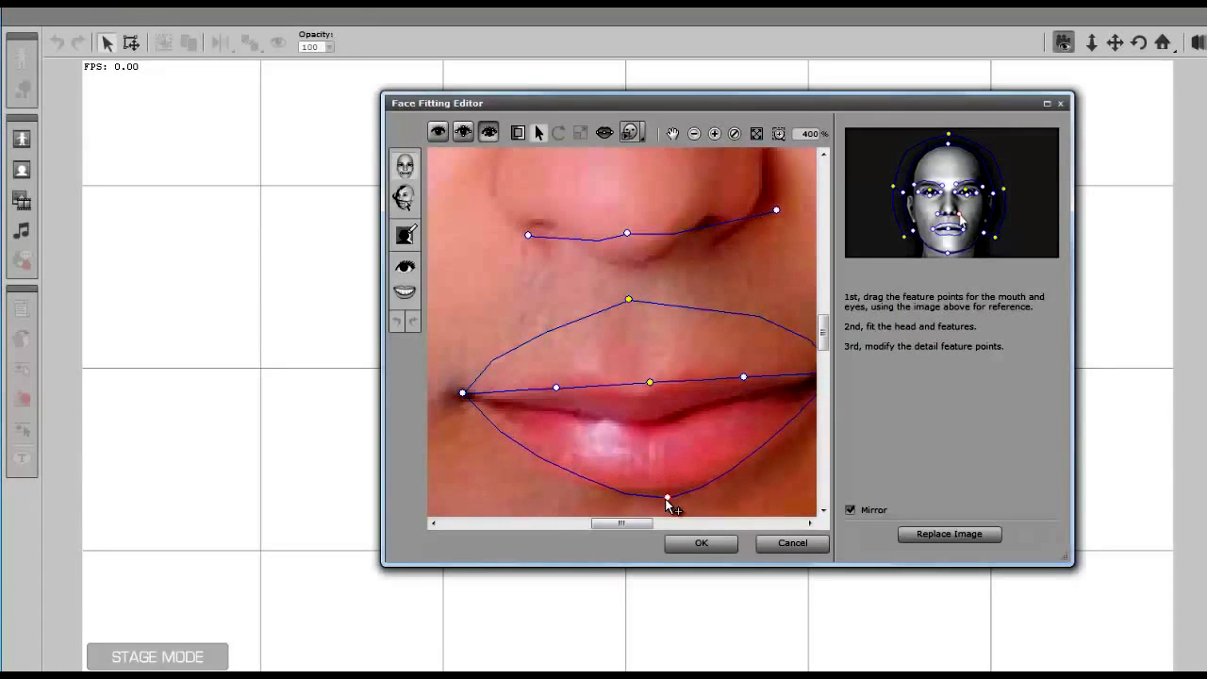
Turn off Mirror and fit the lip-line, upper-lip and mouth-corner points to the mouth in the photo.
{"action": "left_click", "coordinate": [850, 510]}
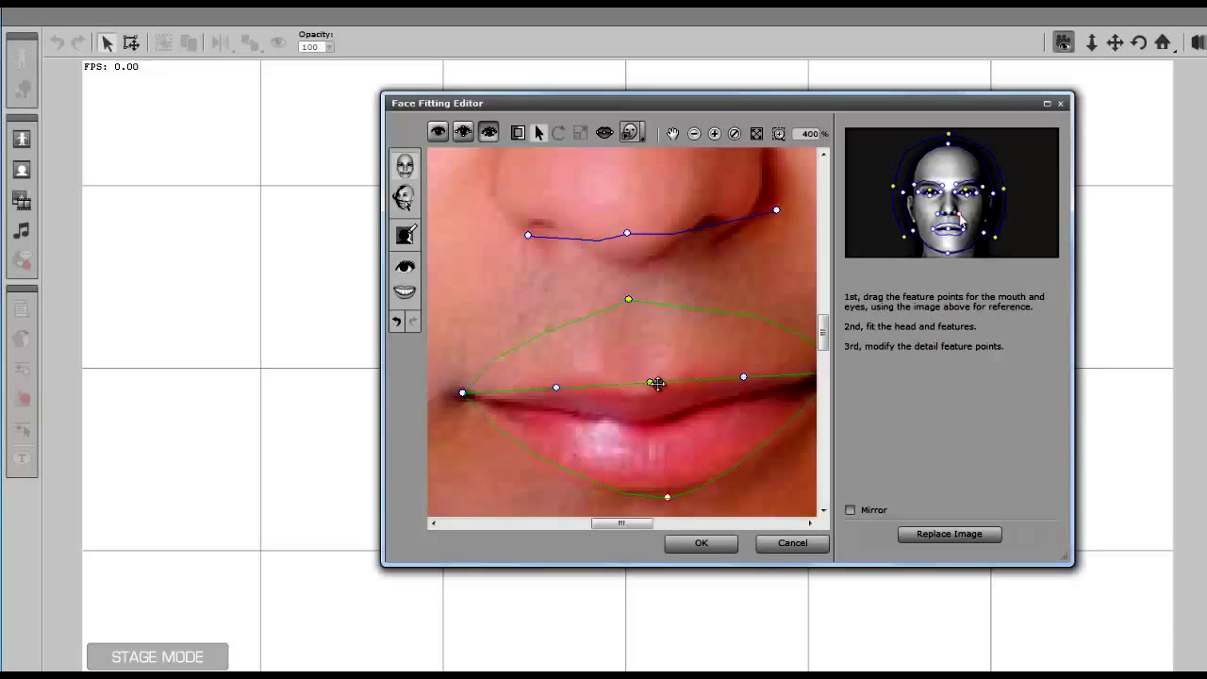
{"action": "left_click_drag", "start_coordinate": [650, 384], "coordinate": [647, 431]}
{"action": "left_click_drag", "start_coordinate": [557, 388], "coordinate": [555, 410]}
{"action": "left_click_drag", "start_coordinate": [742, 377], "coordinate": [647, 425]}
{"action": "left_click_drag", "start_coordinate": [638, 307], "coordinate": [637, 401]}
{"action": "left_click_drag", "start_coordinate": [465, 398], "coordinate": [459, 396]}
{"action": "left_click_drag", "start_coordinate": [620, 524], "coordinate": [644, 526]}
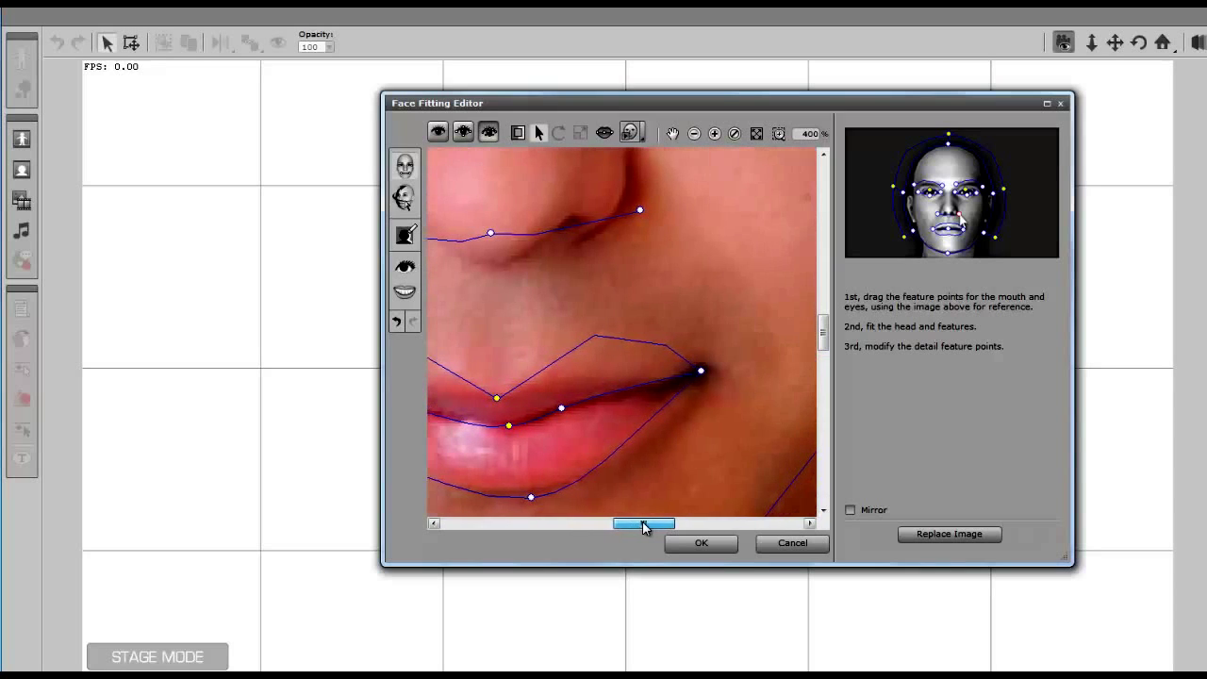
{"action": "left_click_drag", "start_coordinate": [701, 371], "coordinate": [703, 369]}
Fit the three nose points to the nose tip's underside and the outer edges of both nostrils.
{"action": "left_click_drag", "start_coordinate": [490, 232], "coordinate": [497, 269]}
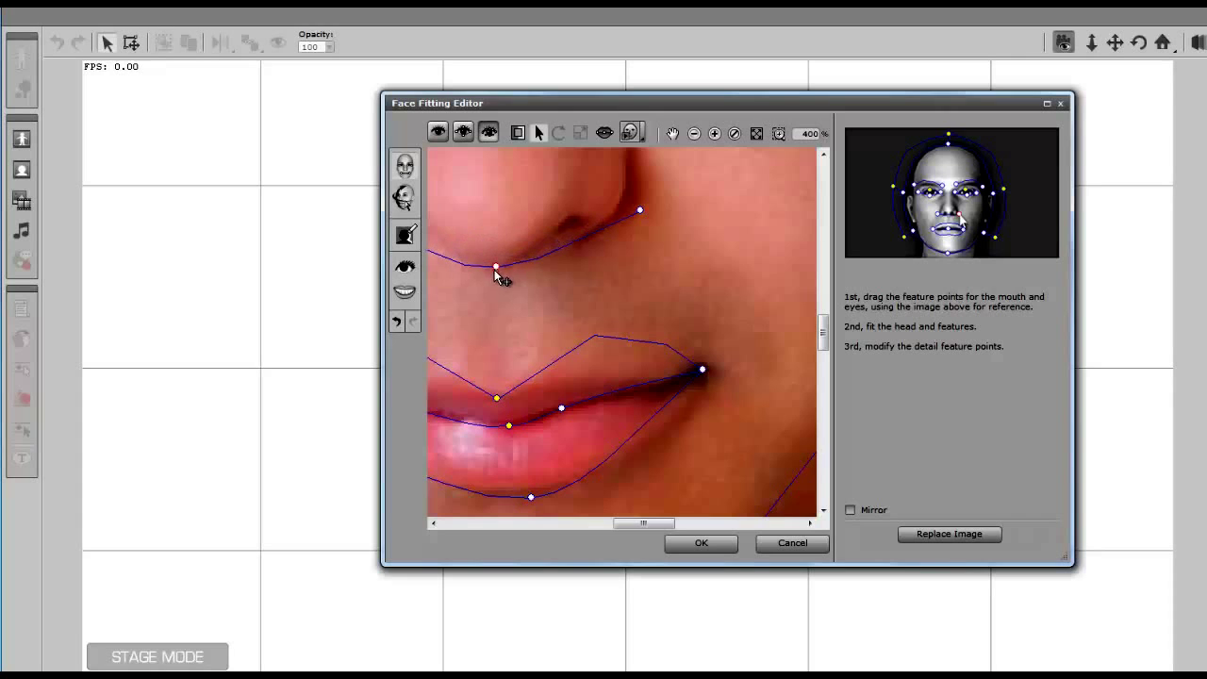
{"action": "left_click_drag", "start_coordinate": [641, 210], "coordinate": [625, 207]}
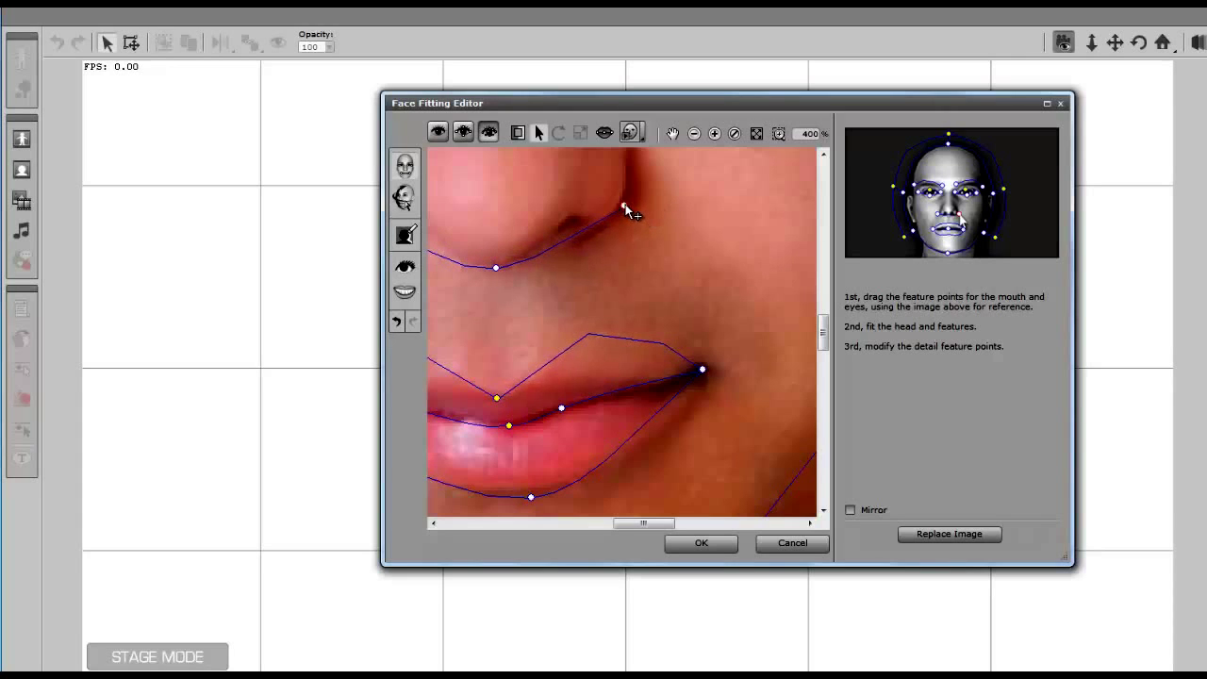
{"action": "left_click_drag", "start_coordinate": [645, 523], "coordinate": [627, 487]}
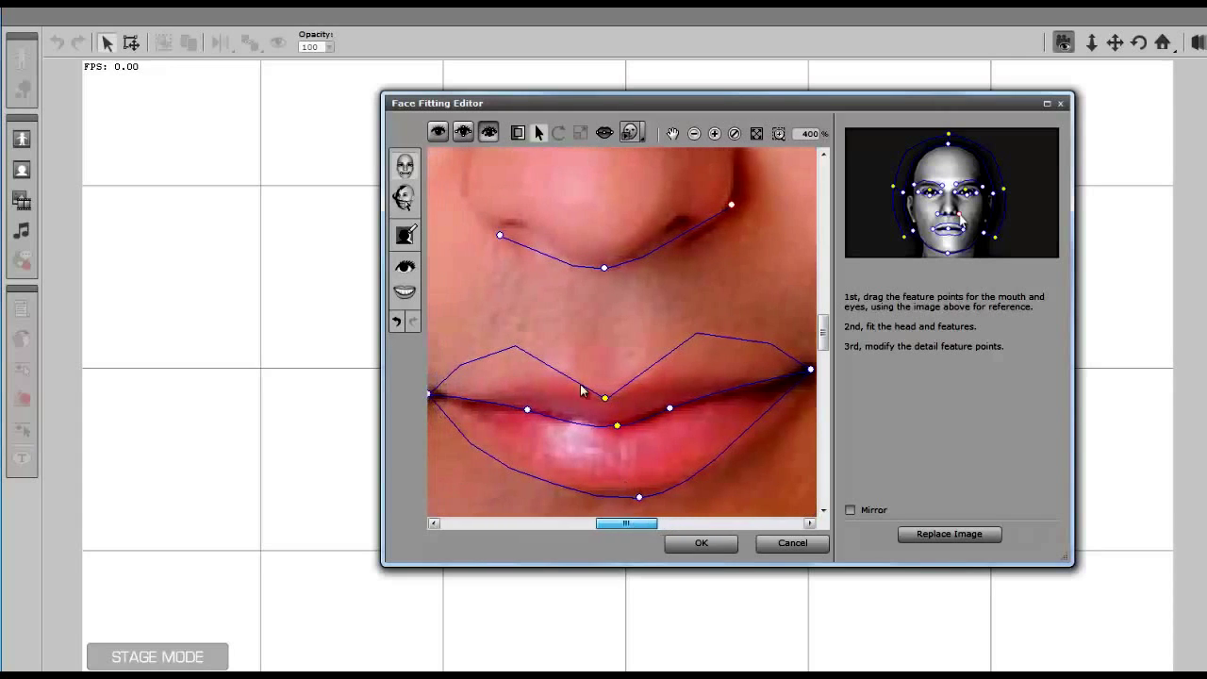
{"action": "left_click_drag", "start_coordinate": [498, 234], "coordinate": [453, 210]}
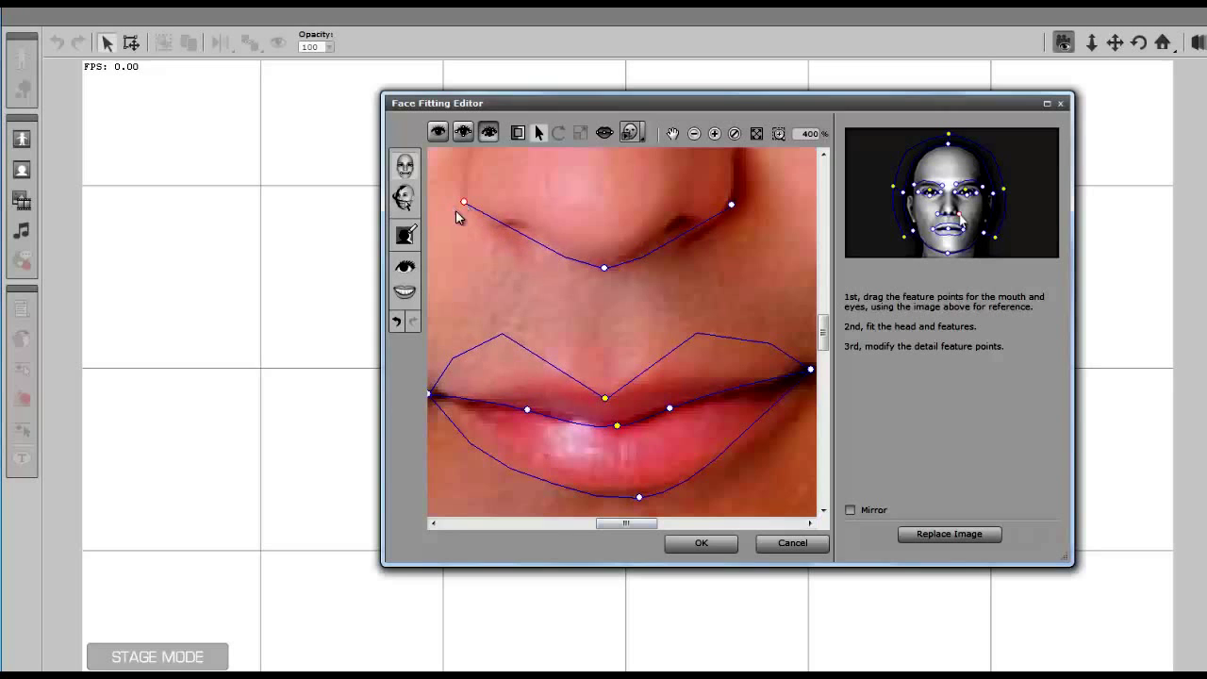
{"action": "left_click_drag", "start_coordinate": [730, 204], "coordinate": [734, 216]}
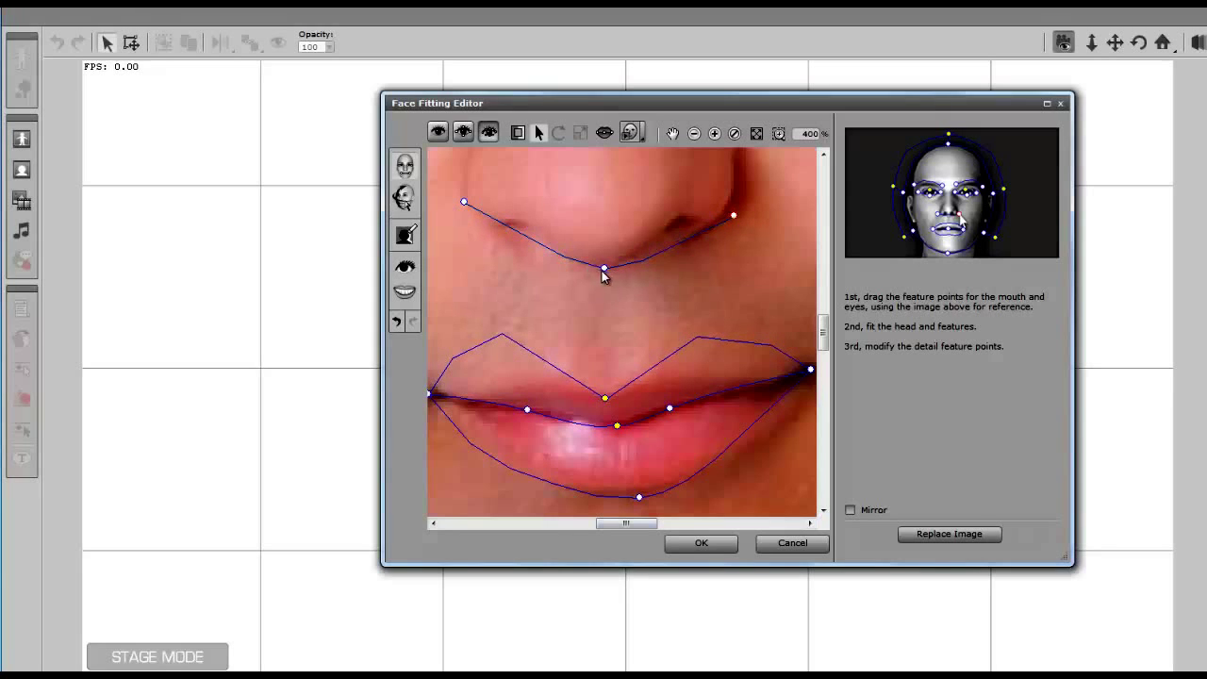
{"action": "left_click_drag", "start_coordinate": [604, 270], "coordinate": [608, 279]}
Fit the corner, upper-lid and lower-lid points to the eye on the photo's right side.
{"action": "left_click_drag", "start_coordinate": [821, 332], "coordinate": [821, 300]}
{"action": "left_click_drag", "start_coordinate": [644, 524], "coordinate": [672, 510]}
{"action": "left_click_drag", "start_coordinate": [516, 283], "coordinate": [543, 280]}
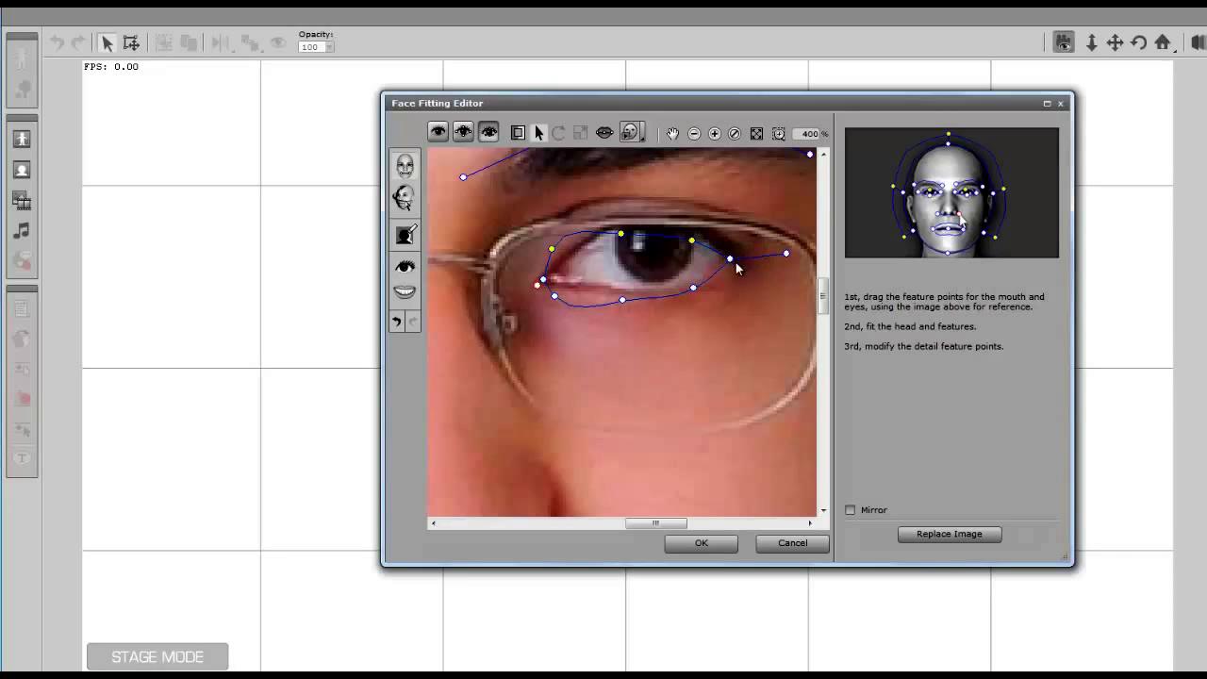
{"action": "left_click_drag", "start_coordinate": [730, 260], "coordinate": [741, 263]}
{"action": "left_click_drag", "start_coordinate": [623, 235], "coordinate": [649, 228]}
{"action": "left_click_drag", "start_coordinate": [552, 250], "coordinate": [577, 249]}
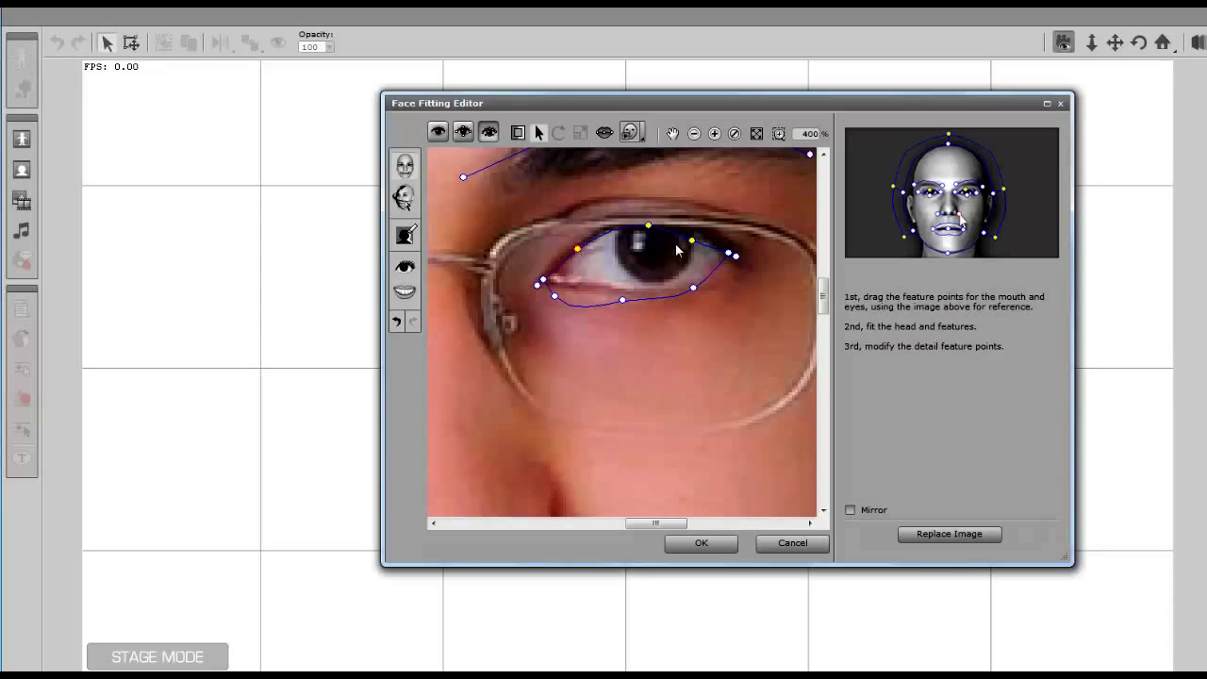
{"action": "left_click_drag", "start_coordinate": [694, 242], "coordinate": [644, 229]}
{"action": "left_click_drag", "start_coordinate": [618, 299], "coordinate": [645, 293]}
{"action": "left_click_drag", "start_coordinate": [560, 298], "coordinate": [584, 286]}
{"action": "left_click_drag", "start_coordinate": [692, 287], "coordinate": [681, 284]}
Fit the inner, peak and outer points to the eyebrow on the photo's right side.
{"action": "left_click_drag", "start_coordinate": [822, 294], "coordinate": [823, 280]}
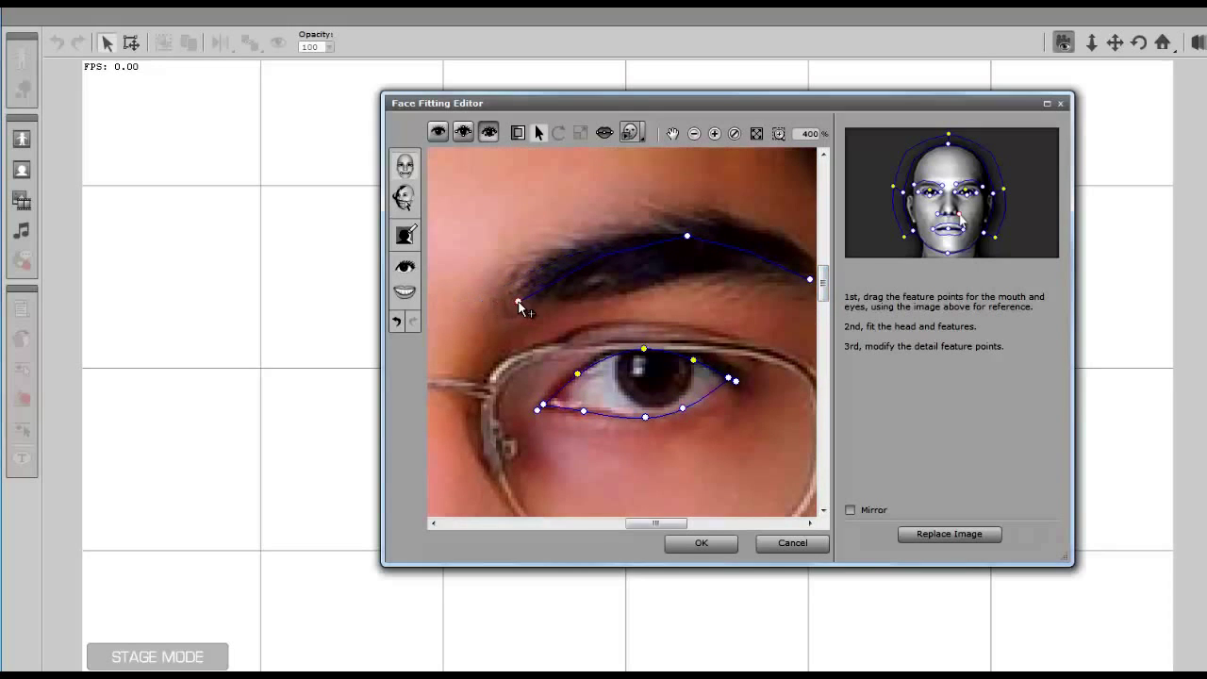
{"action": "mouse_move", "coordinate": [686, 236]}
{"action": "left_mouse_down"}
{"action": "mouse_move", "coordinate": [713, 229]}
{"action": "mouse_move", "coordinate": [688, 235]}
{"action": "left_mouse_up"}
{"action": "left_click_drag", "start_coordinate": [658, 523], "coordinate": [683, 523]}
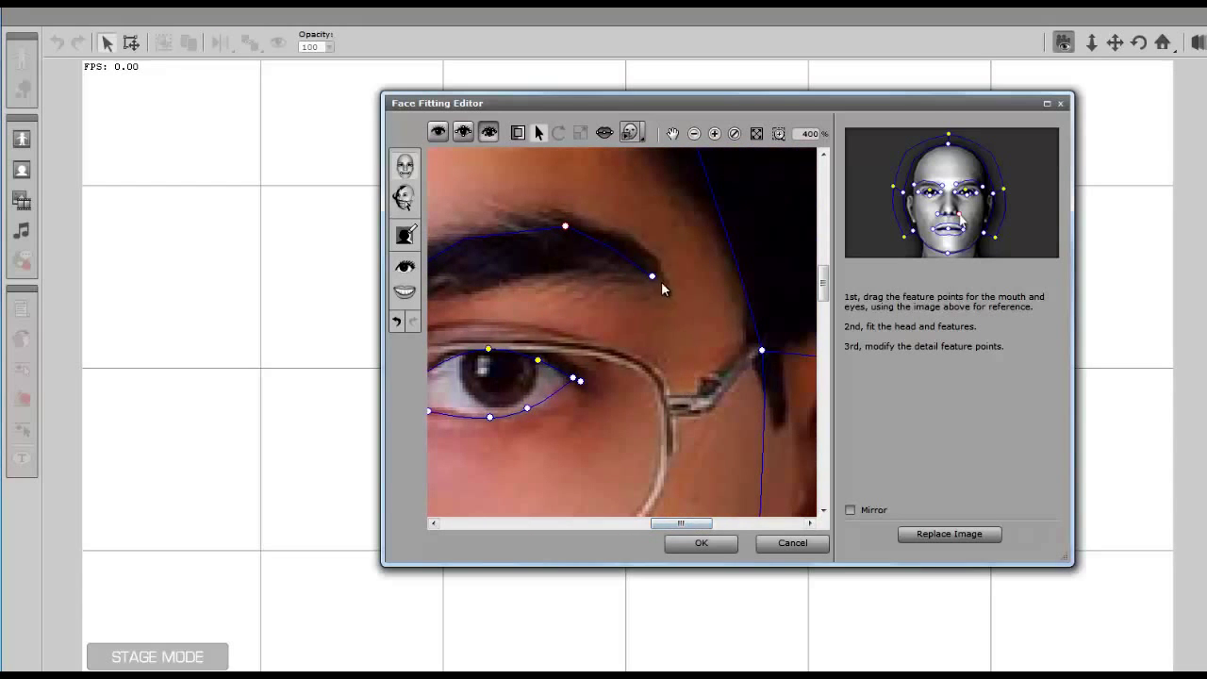
{"action": "left_click_drag", "start_coordinate": [652, 278], "coordinate": [658, 277]}
Fit the outer, peak and inner points to the eyebrow on the photo's left side.
{"action": "left_click_drag", "start_coordinate": [681, 523], "coordinate": [584, 518]}
{"action": "left_click_drag", "start_coordinate": [457, 301], "coordinate": [466, 296]}
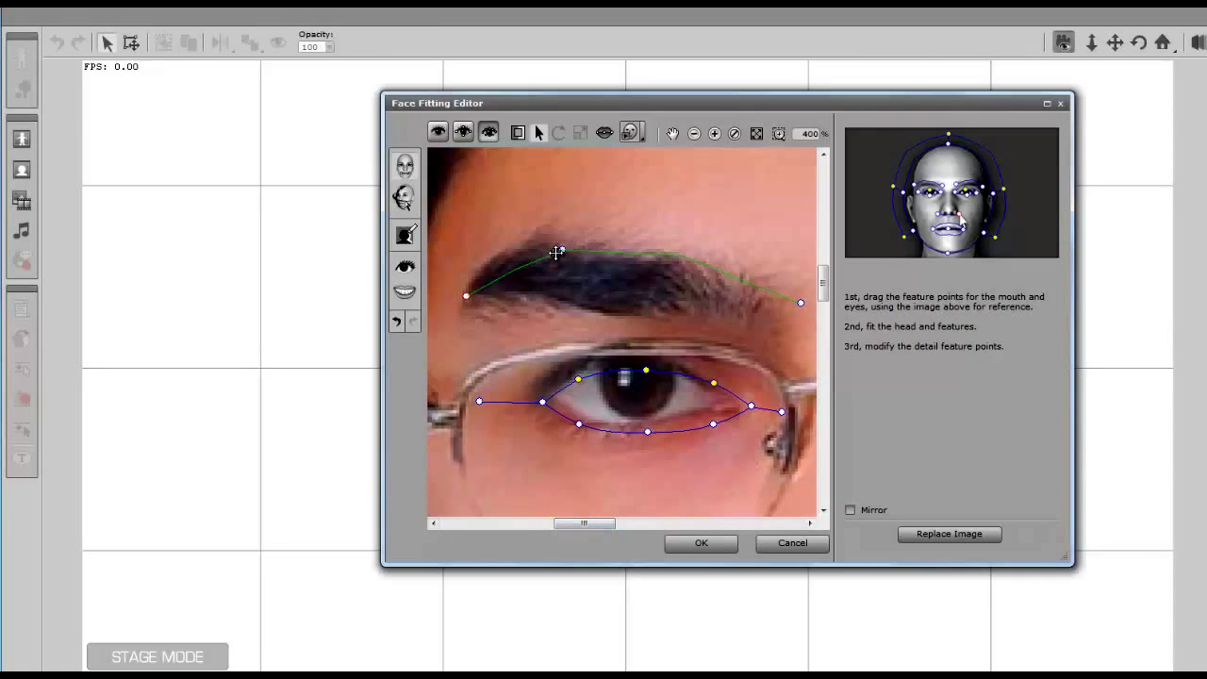
{"action": "left_click_drag", "start_coordinate": [563, 251], "coordinate": [532, 248]}
{"action": "left_click_drag", "start_coordinate": [801, 305], "coordinate": [737, 319]}
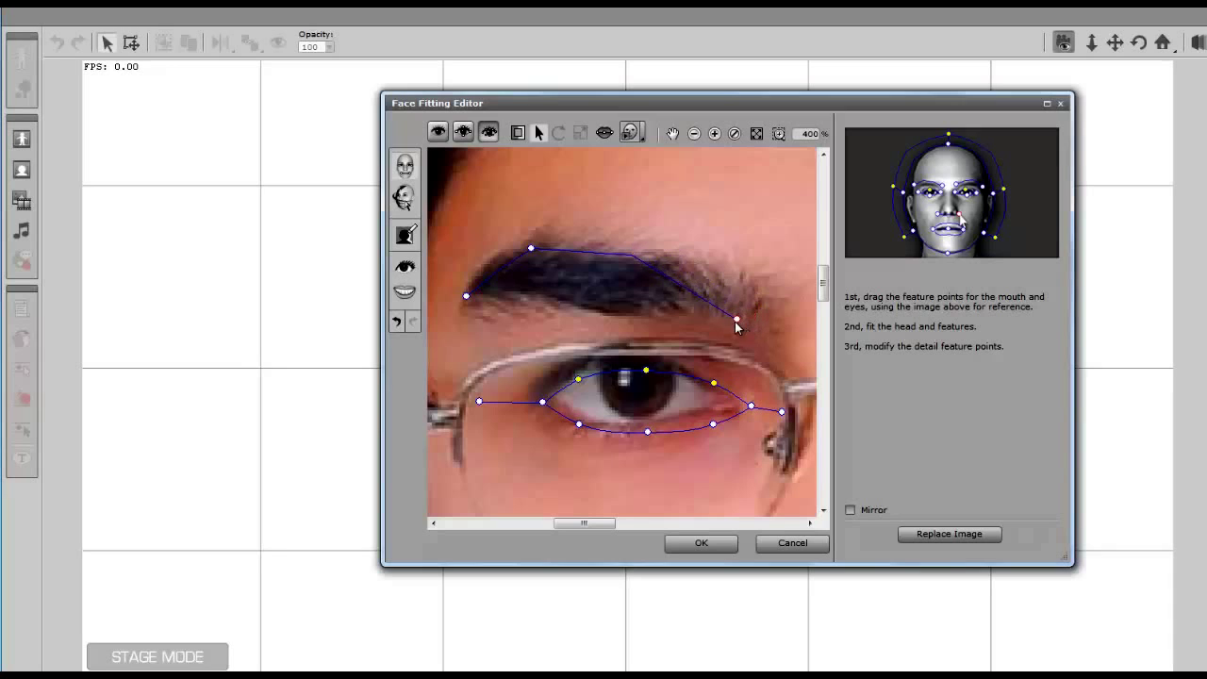
Fit the corner, upper-lid and lower-lid points to the eye on the photo's left side.
{"action": "mouse_move", "coordinate": [542, 402]}
{"action": "left_mouse_down"}
{"action": "mouse_move", "coordinate": [495, 400]}
{"action": "mouse_move", "coordinate": [528, 398]}
{"action": "left_mouse_up"}
{"action": "left_click", "coordinate": [646, 372]}
{"action": "left_click_drag", "start_coordinate": [643, 369], "coordinate": [581, 377]}
{"action": "left_click", "coordinate": [579, 380]}
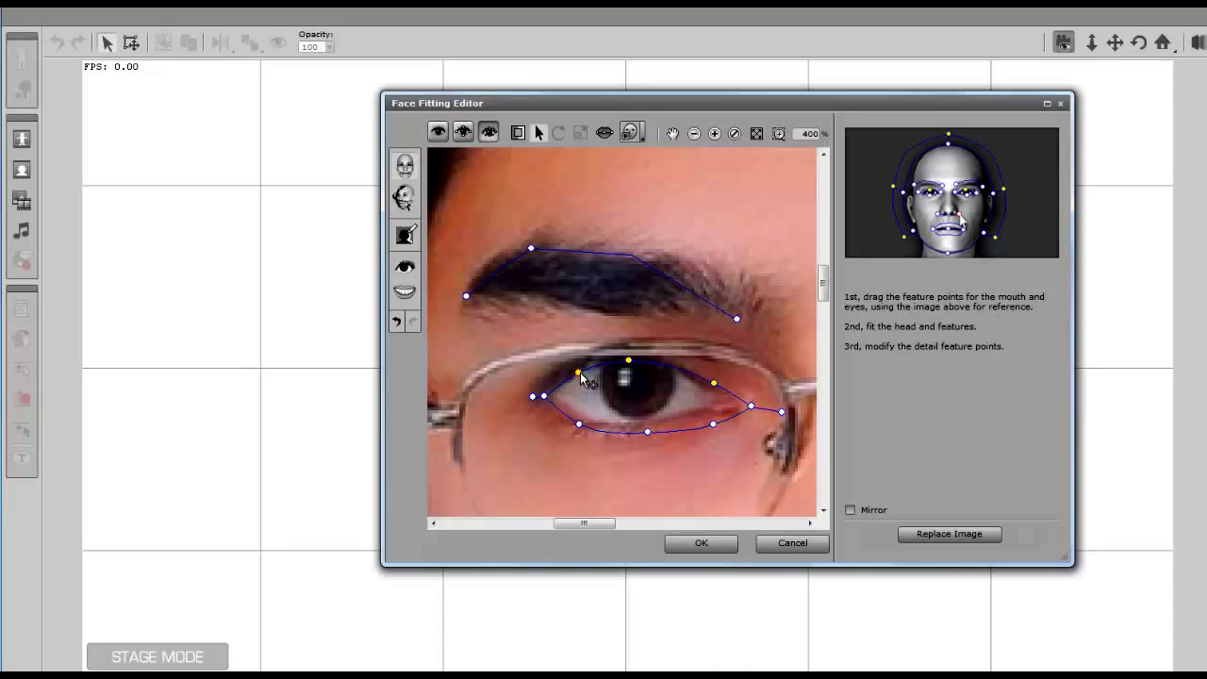
{"action": "left_click", "coordinate": [717, 386]}
{"action": "left_click_drag", "start_coordinate": [719, 389], "coordinate": [695, 382]}
{"action": "left_click_drag", "start_coordinate": [754, 409], "coordinate": [575, 417]}
{"action": "left_click", "coordinate": [713, 424]}
{"action": "left_click", "coordinate": [577, 424]}
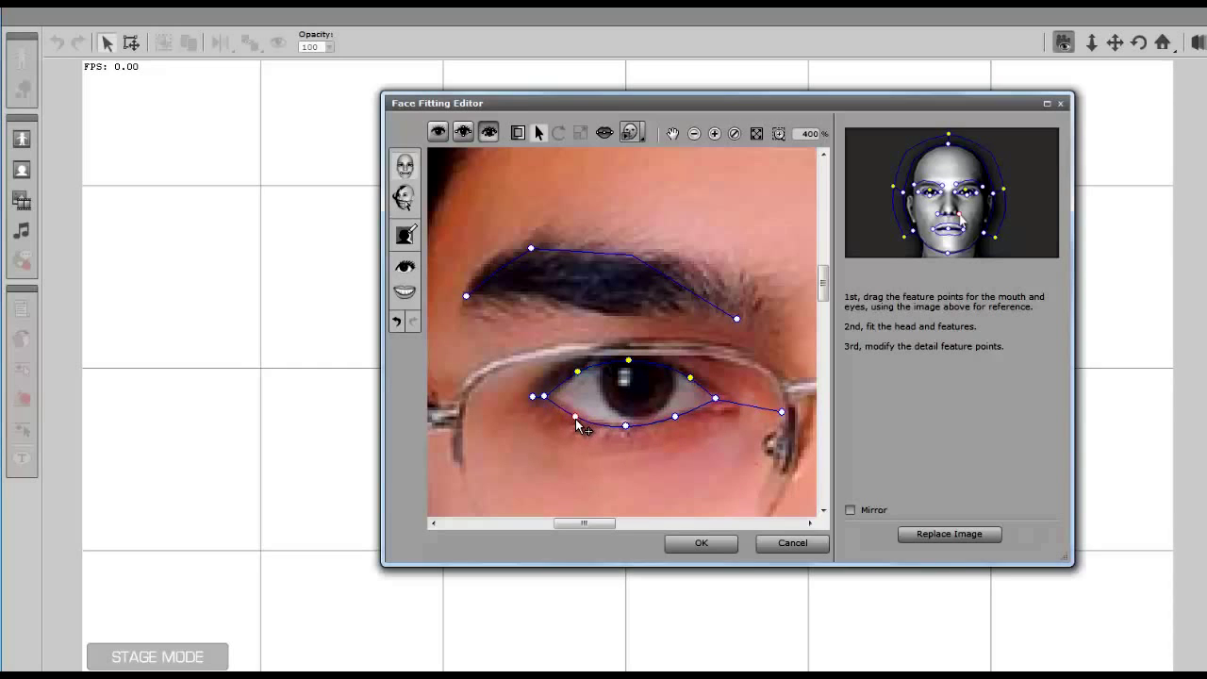
{"action": "left_click_drag", "start_coordinate": [782, 412], "coordinate": [730, 408]}
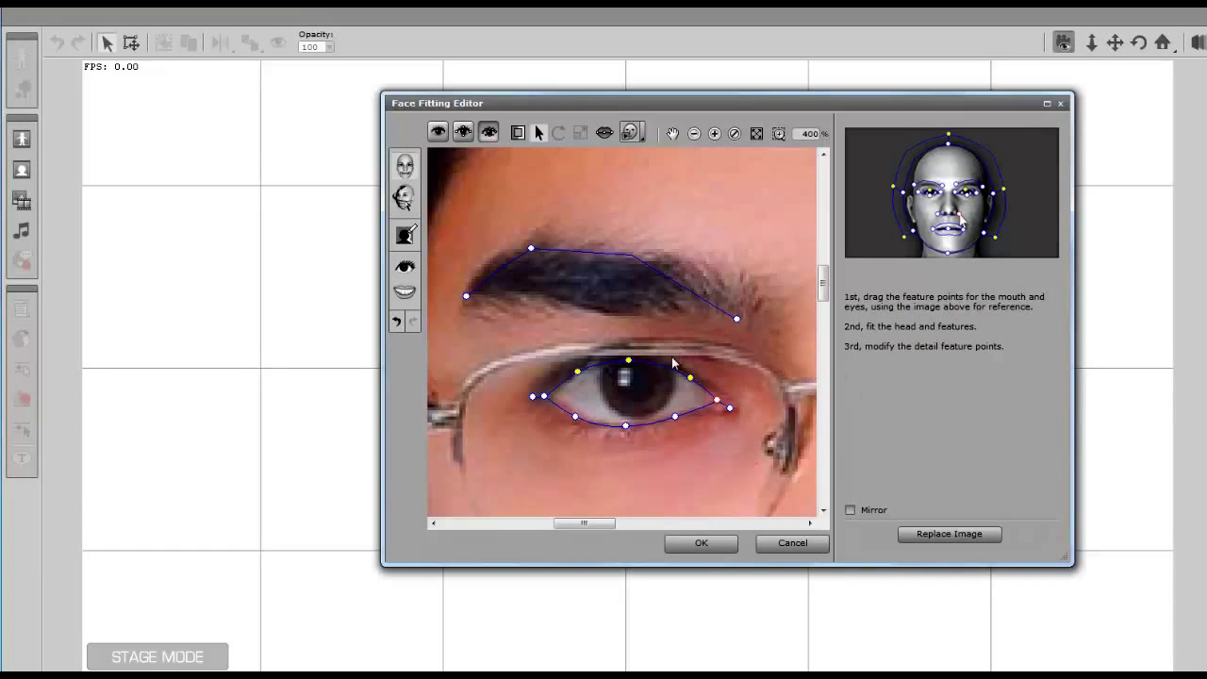
Move the top and upper-left outer contour points beyond the hair, and fit the face outline to the chin and lower jaw.
{"action": "left_click", "coordinate": [694, 133]}
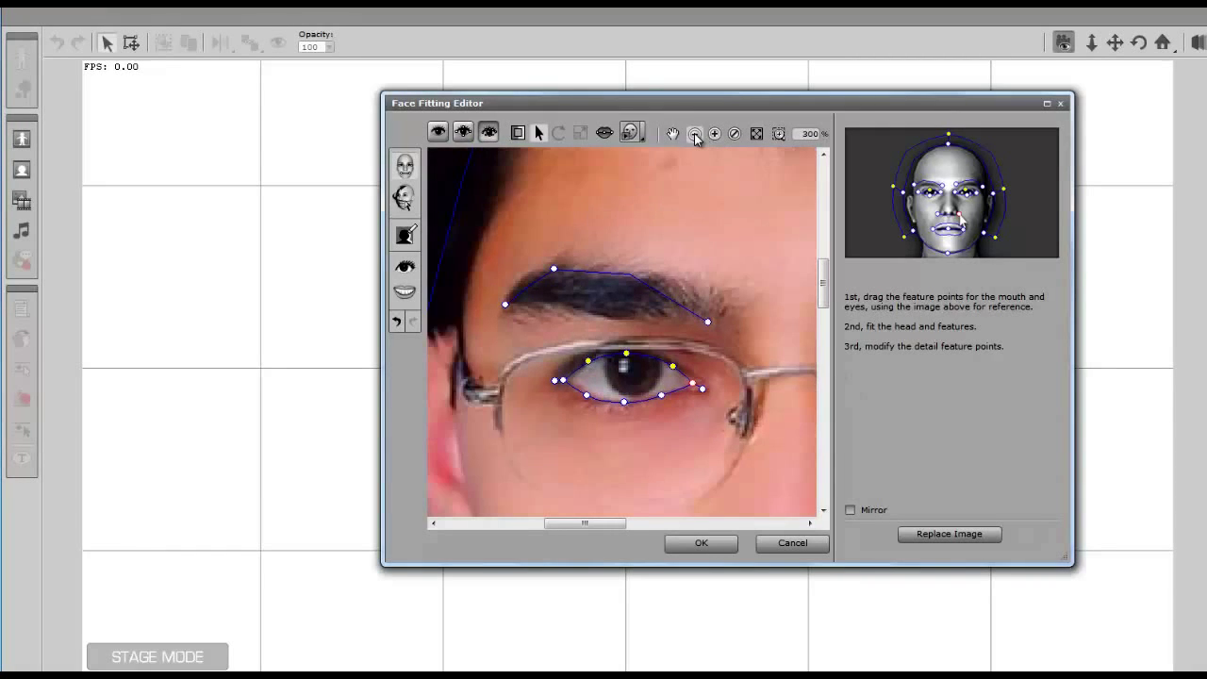
{"action": "left_click", "coordinate": [695, 133]}
{"action": "left_click", "coordinate": [694, 133]}
{"action": "left_click", "coordinate": [694, 133]}
{"action": "left_click", "coordinate": [694, 133]}
{"action": "left_click", "coordinate": [694, 133]}
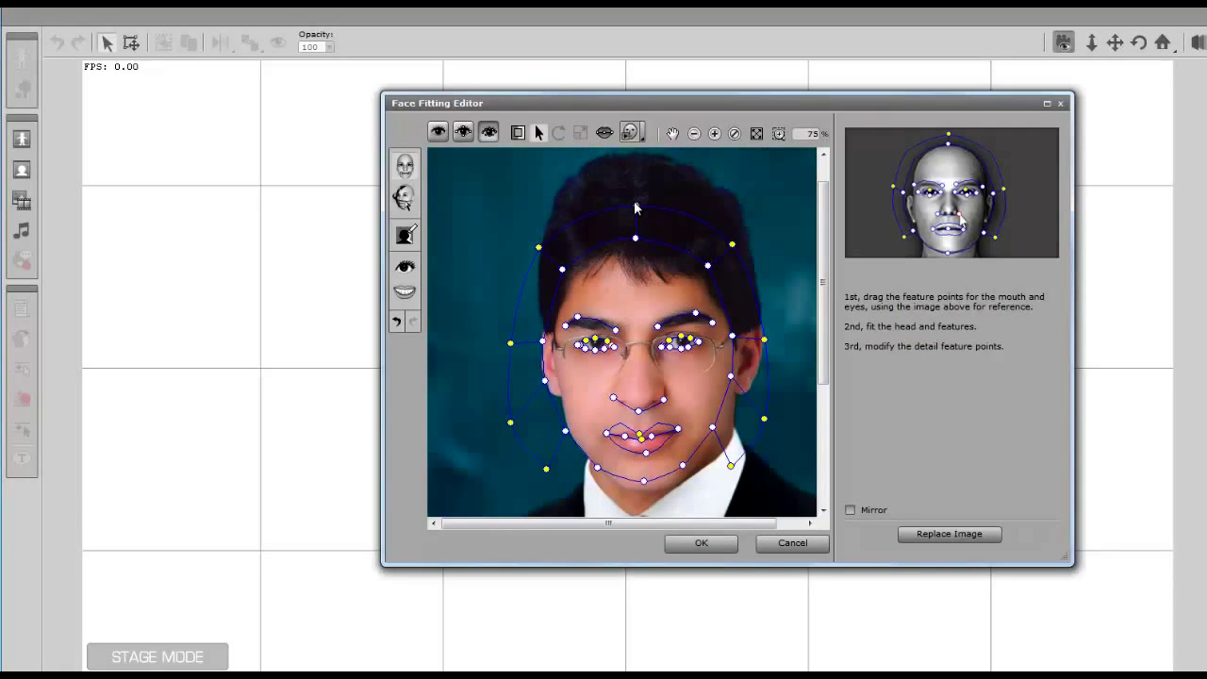
{"action": "left_click_drag", "start_coordinate": [636, 206], "coordinate": [649, 133]}
{"action": "left_click_drag", "start_coordinate": [539, 250], "coordinate": [494, 213]}
{"action": "left_click_drag", "start_coordinate": [646, 482], "coordinate": [698, 471]}
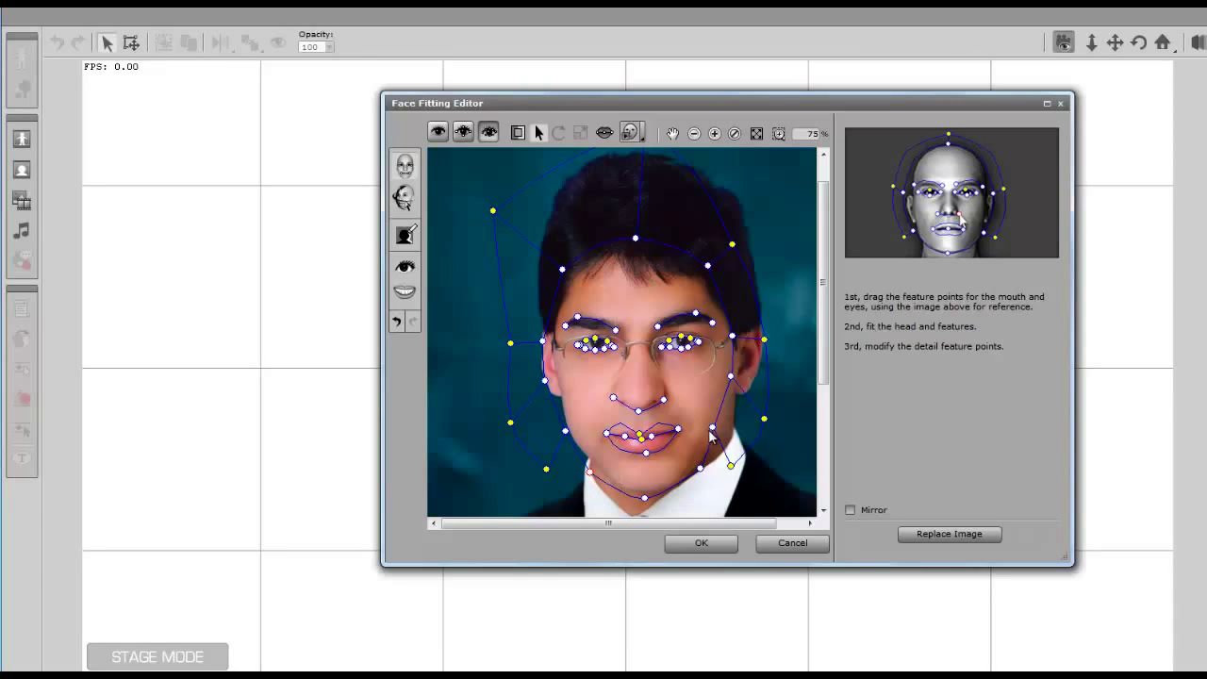
Move the face outline and outer contour points outward around the jaw and ear on the photo's right side.
{"action": "left_click_drag", "start_coordinate": [712, 427], "coordinate": [733, 429]}
{"action": "left_click_drag", "start_coordinate": [766, 421], "coordinate": [807, 428]}
{"action": "left_click_drag", "start_coordinate": [733, 468], "coordinate": [768, 452]}
{"action": "left_click_drag", "start_coordinate": [734, 381], "coordinate": [771, 388]}
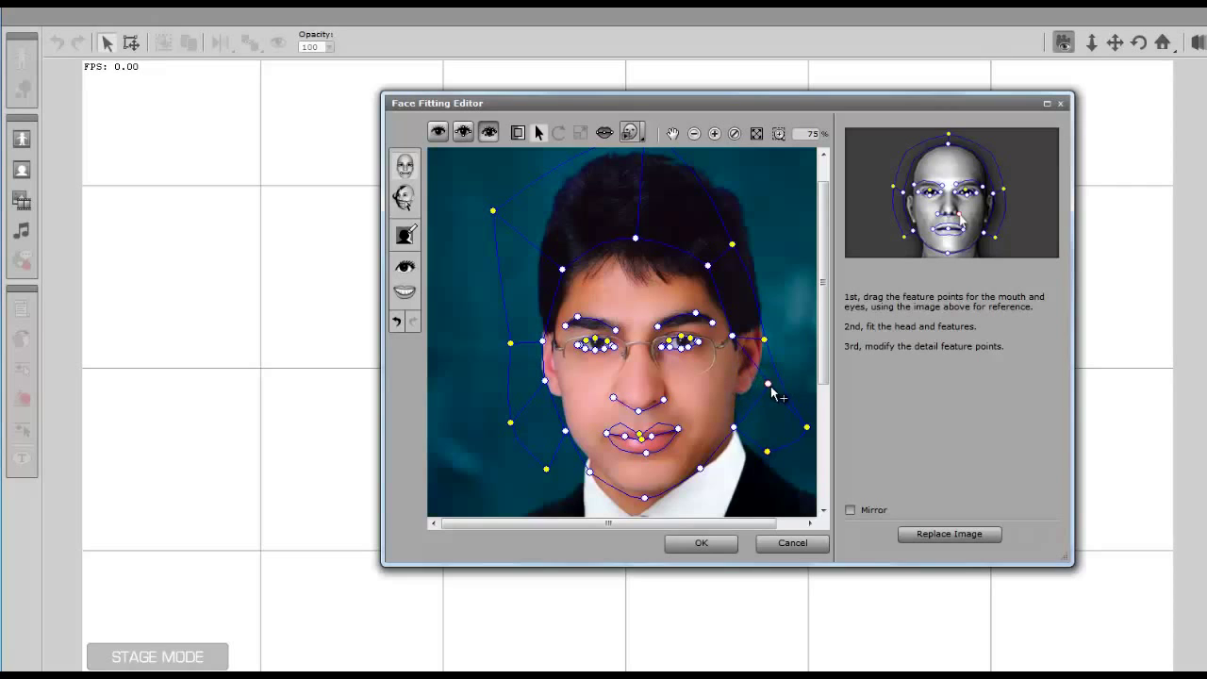
{"action": "left_click_drag", "start_coordinate": [764, 340], "coordinate": [771, 308]}
Move the face outline and outer contour points outward around the ear on the photo's left side.
{"action": "left_click_drag", "start_coordinate": [543, 338], "coordinate": [531, 337]}
{"action": "left_click", "coordinate": [546, 383]}
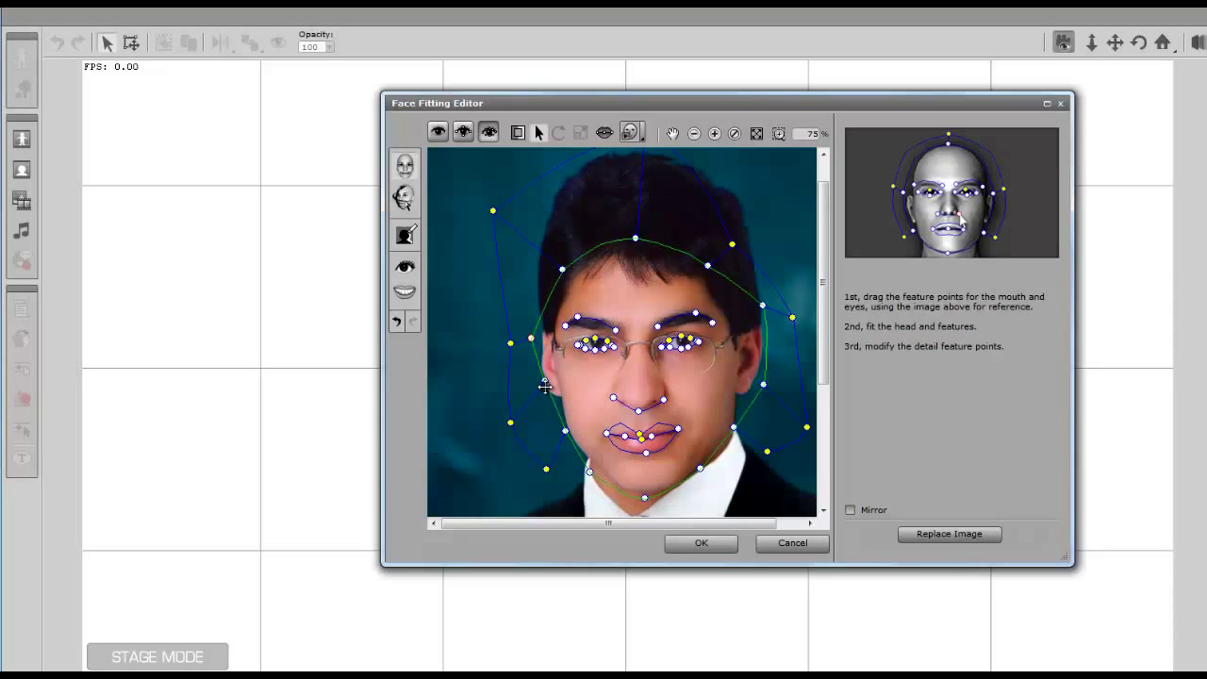
{"action": "left_click_drag", "start_coordinate": [545, 386], "coordinate": [539, 390]}
{"action": "left_click_drag", "start_coordinate": [510, 345], "coordinate": [480, 362]}
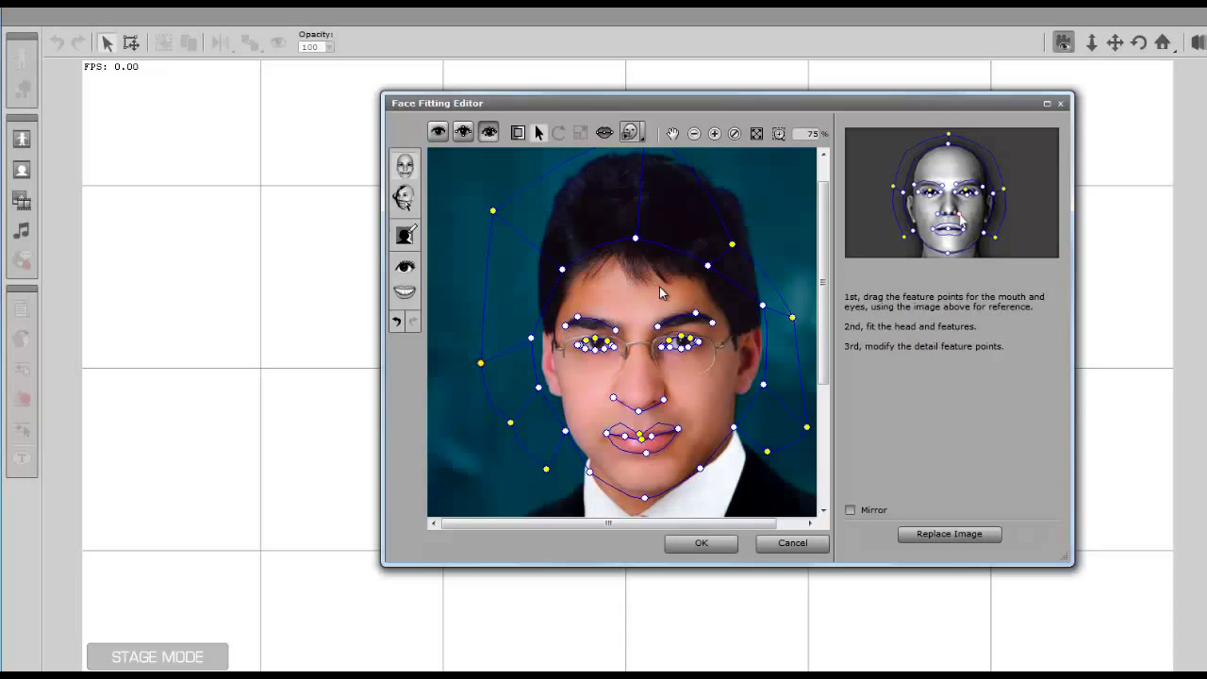
Raise the inner head outline to enclose all of the hair and shape the upper outer contour evenly around it.
{"action": "left_click_drag", "start_coordinate": [824, 279], "coordinate": [820, 198]}
{"action": "left_click_drag", "start_coordinate": [734, 281], "coordinate": [750, 226]}
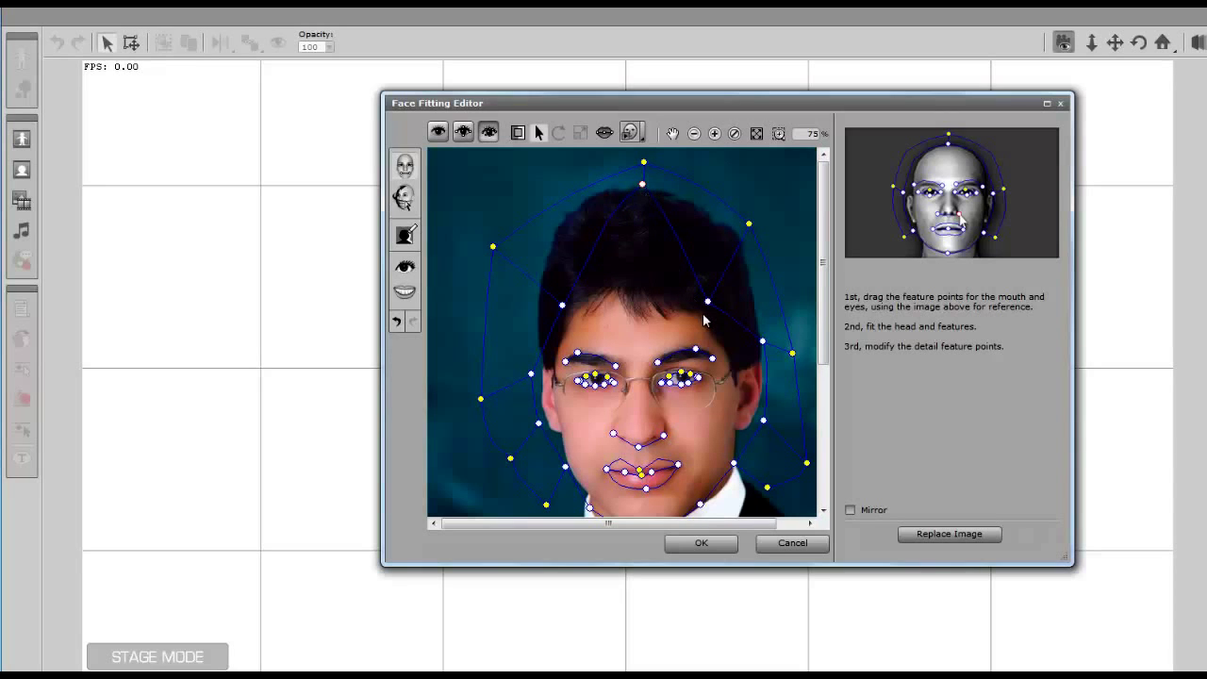
{"action": "left_click_drag", "start_coordinate": [728, 267], "coordinate": [745, 242]}
{"action": "left_click_drag", "start_coordinate": [566, 302], "coordinate": [547, 245]}
{"action": "left_click_drag", "start_coordinate": [483, 399], "coordinate": [501, 378]}
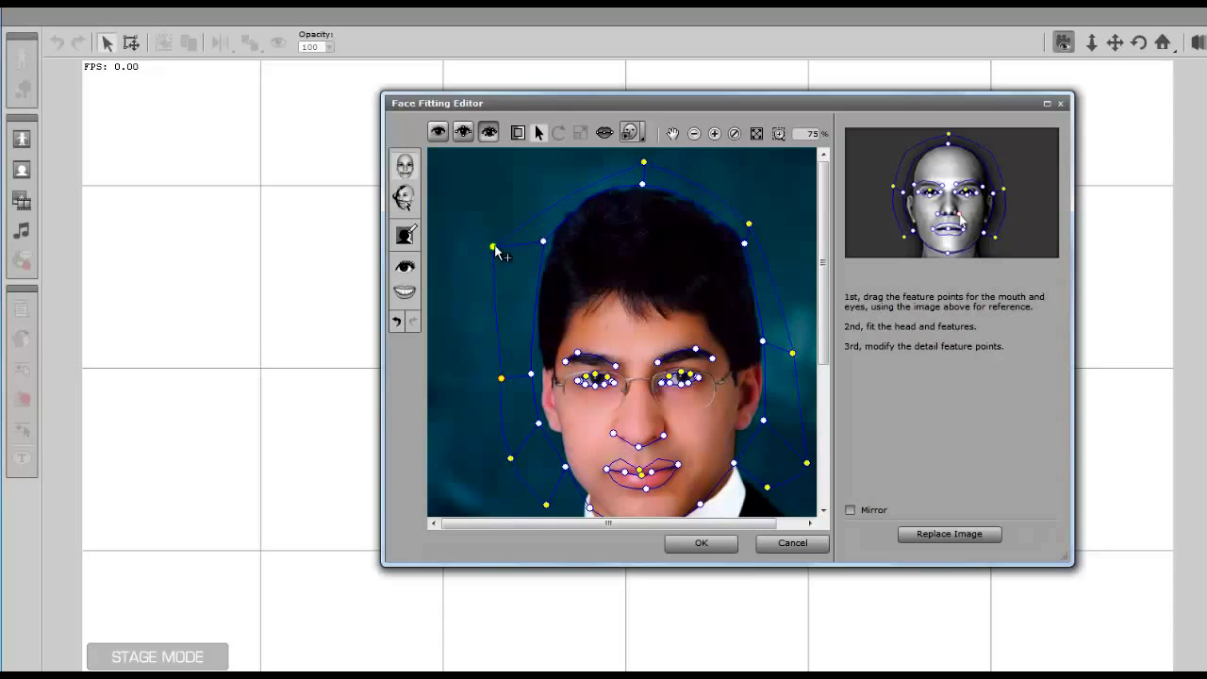
{"action": "left_click_drag", "start_coordinate": [492, 247], "coordinate": [514, 237]}
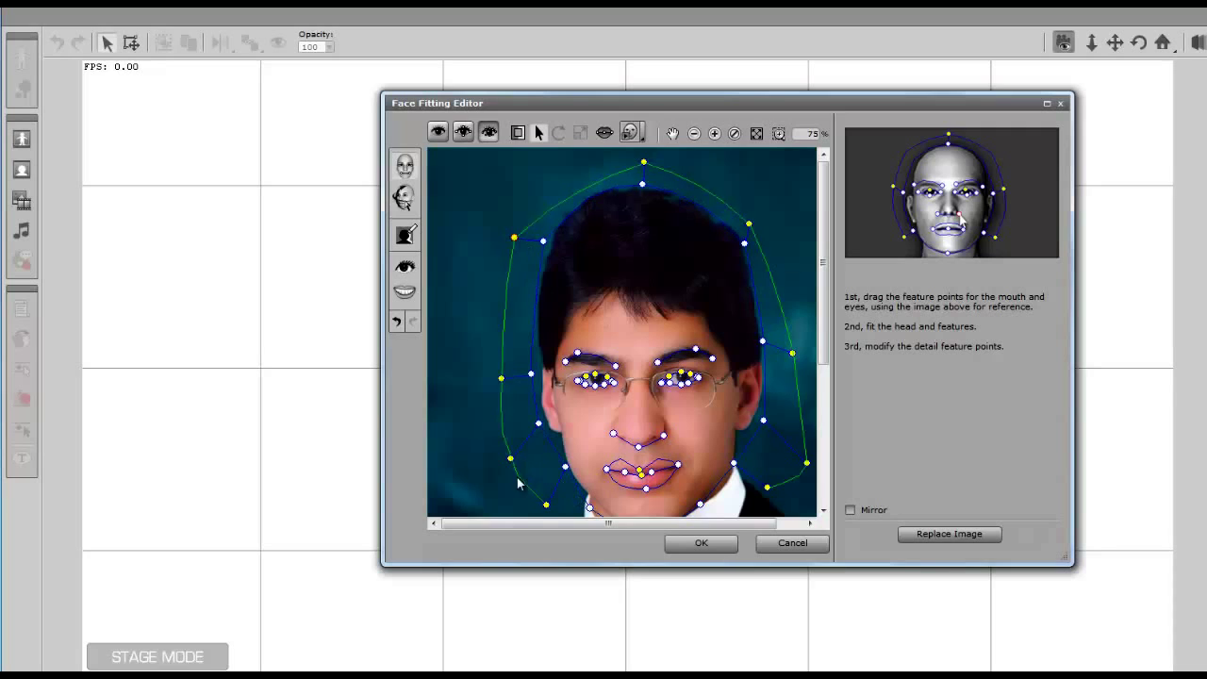
Pull the lower outer contour points closer to the jaw on both sides and accept the face fitting.
{"action": "left_click_drag", "start_coordinate": [809, 464], "coordinate": [783, 441]}
{"action": "left_click_drag", "start_coordinate": [758, 482], "coordinate": [746, 473]}
{"action": "left_click_drag", "start_coordinate": [550, 501], "coordinate": [519, 440]}
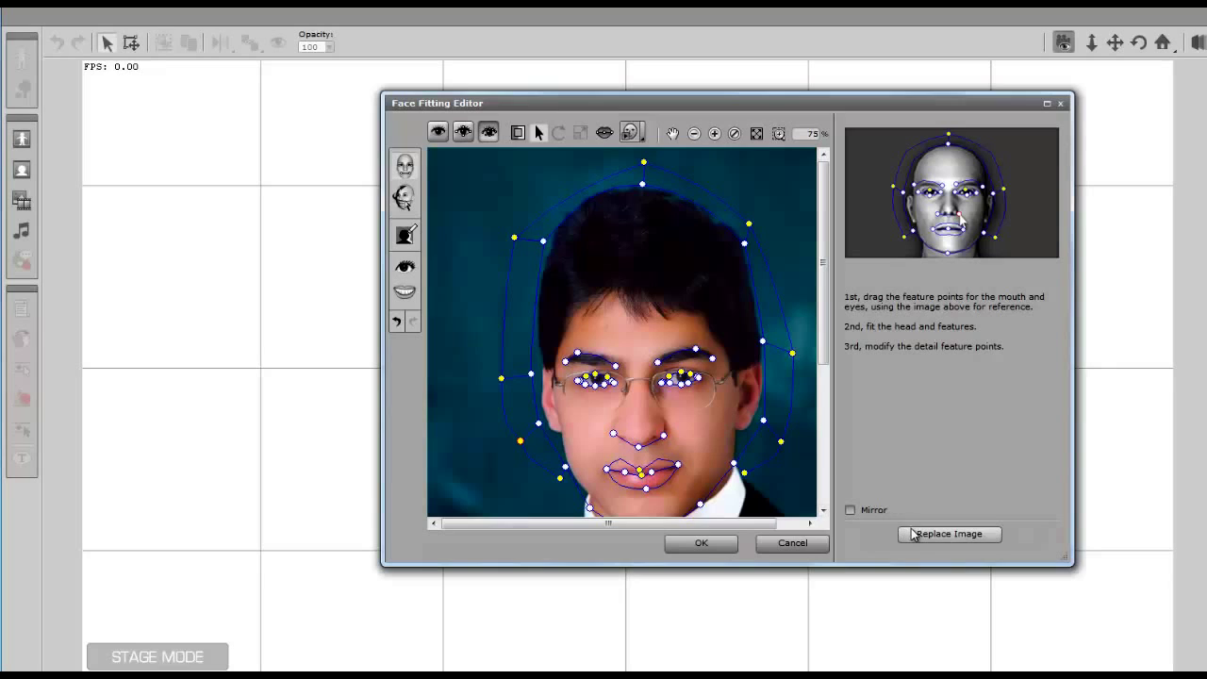
{"action": "left_click", "coordinate": [686, 547]}
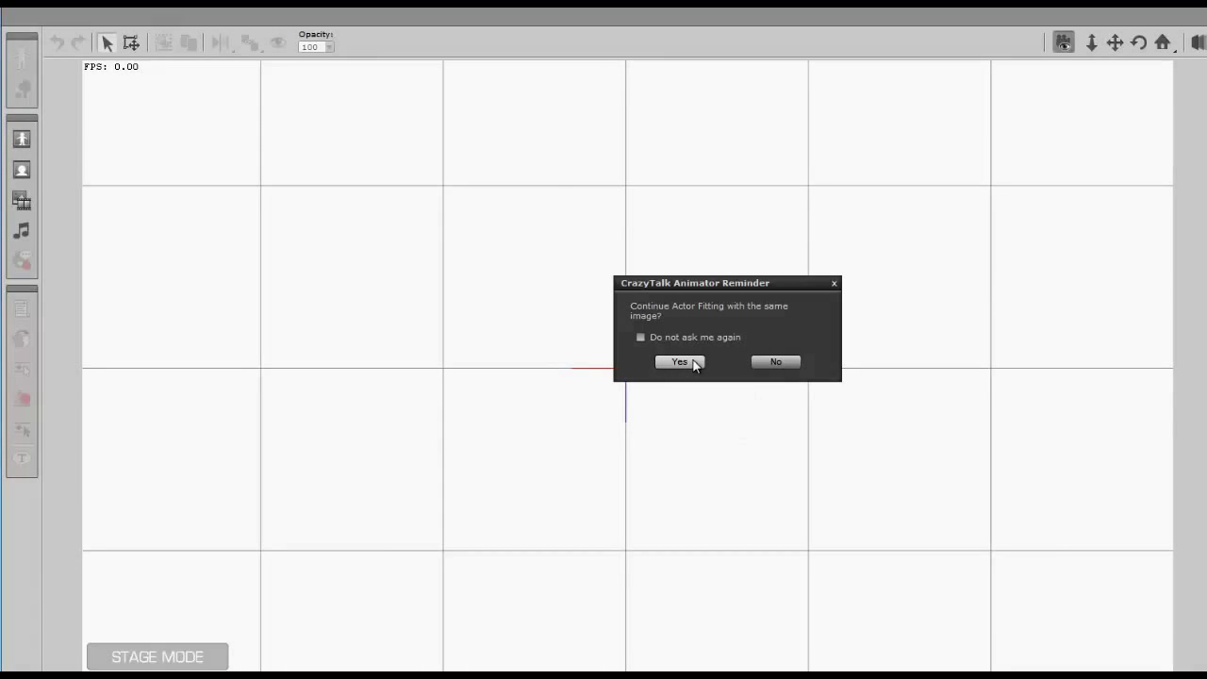
Continue actor fitting with the same image, proceed through image processing to the Mask Editor, and abort the fitting.
{"action": "left_click", "coordinate": [680, 363]}
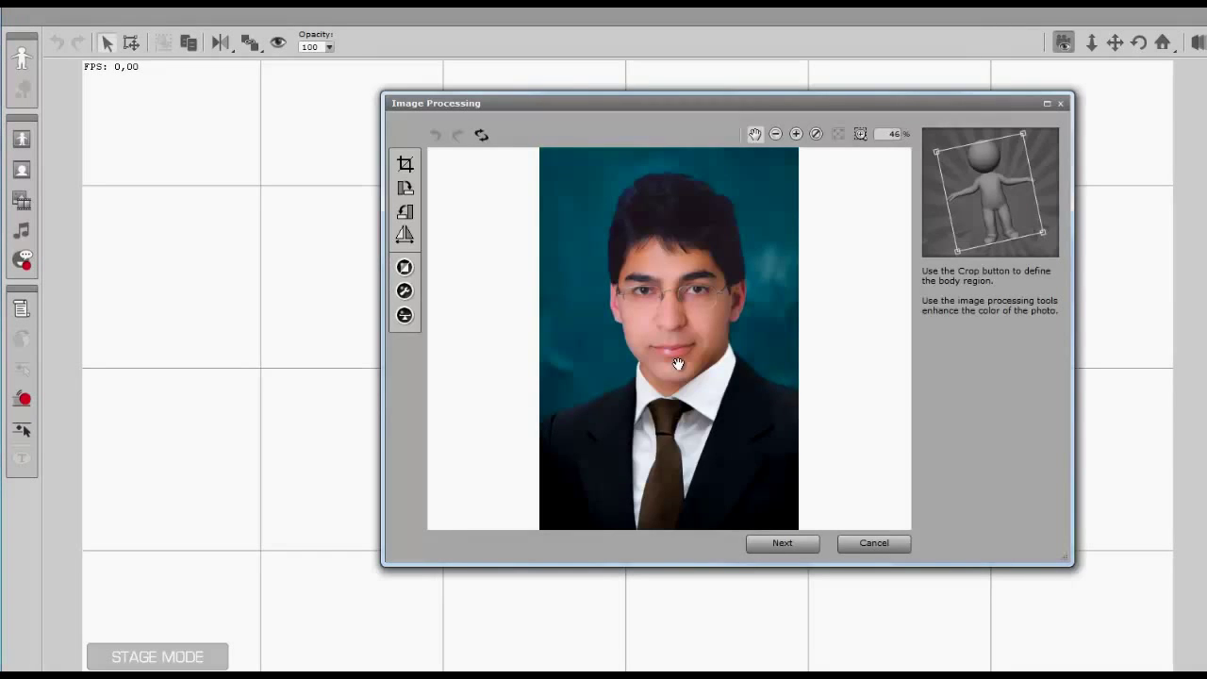
{"action": "left_click", "coordinate": [1061, 105]}
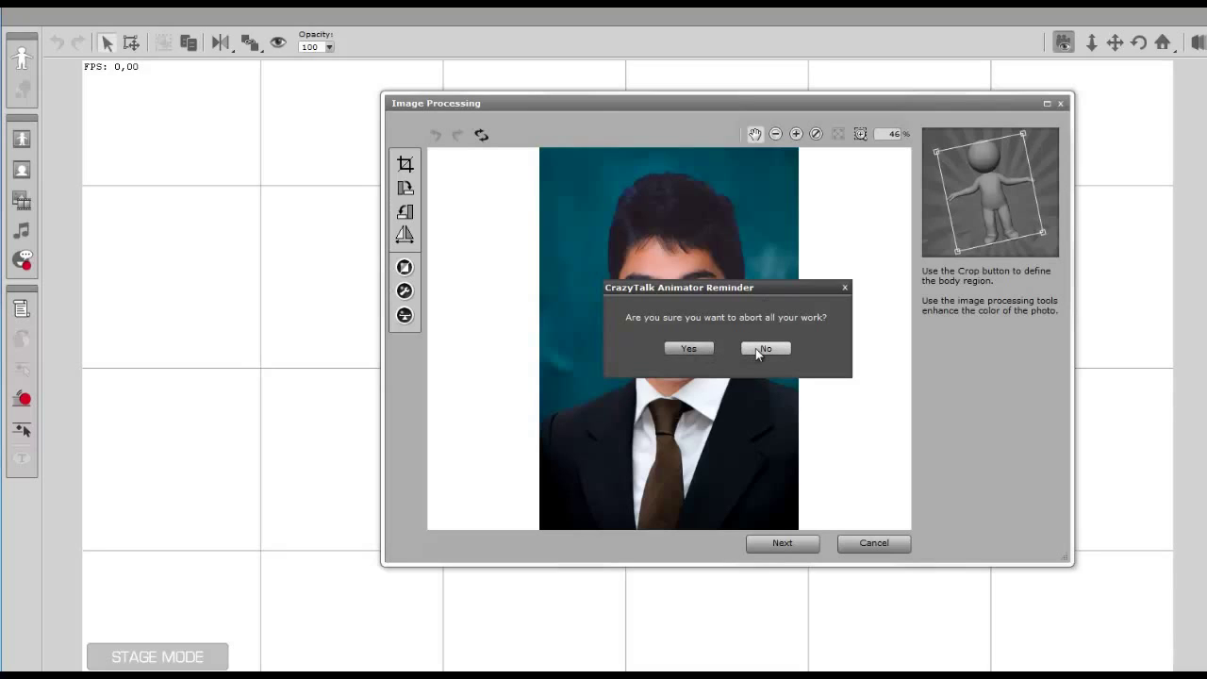
{"action": "left_click", "coordinate": [763, 349]}
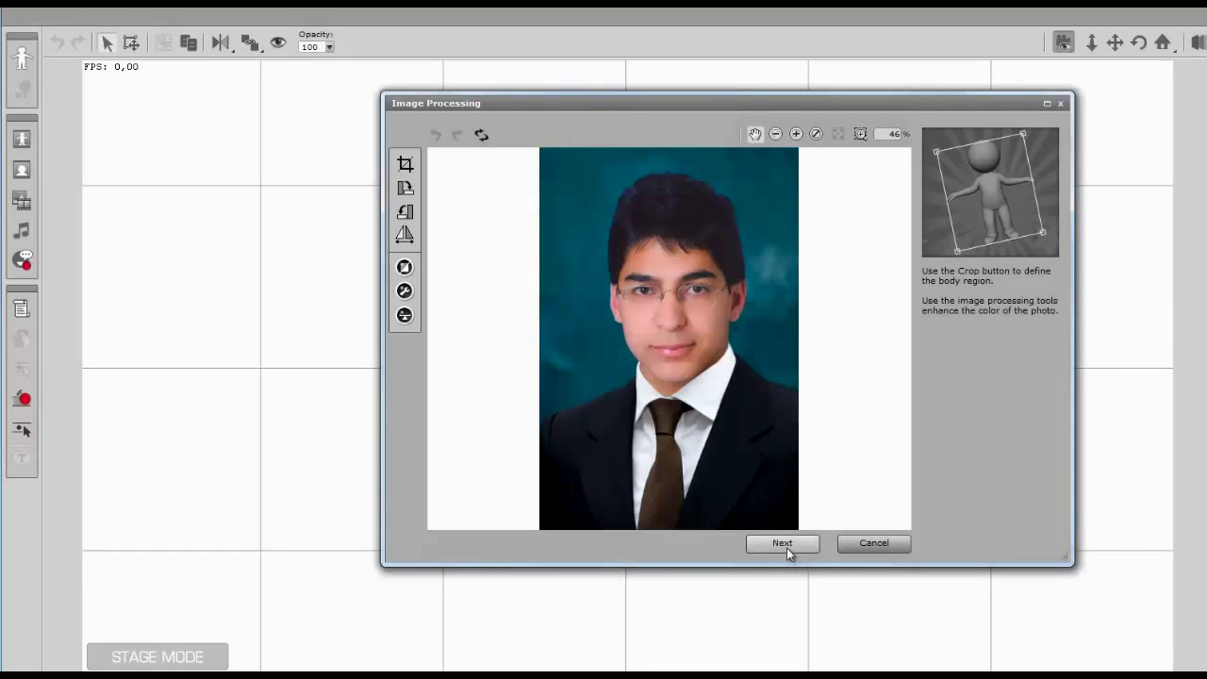
{"action": "left_click", "coordinate": [782, 544]}
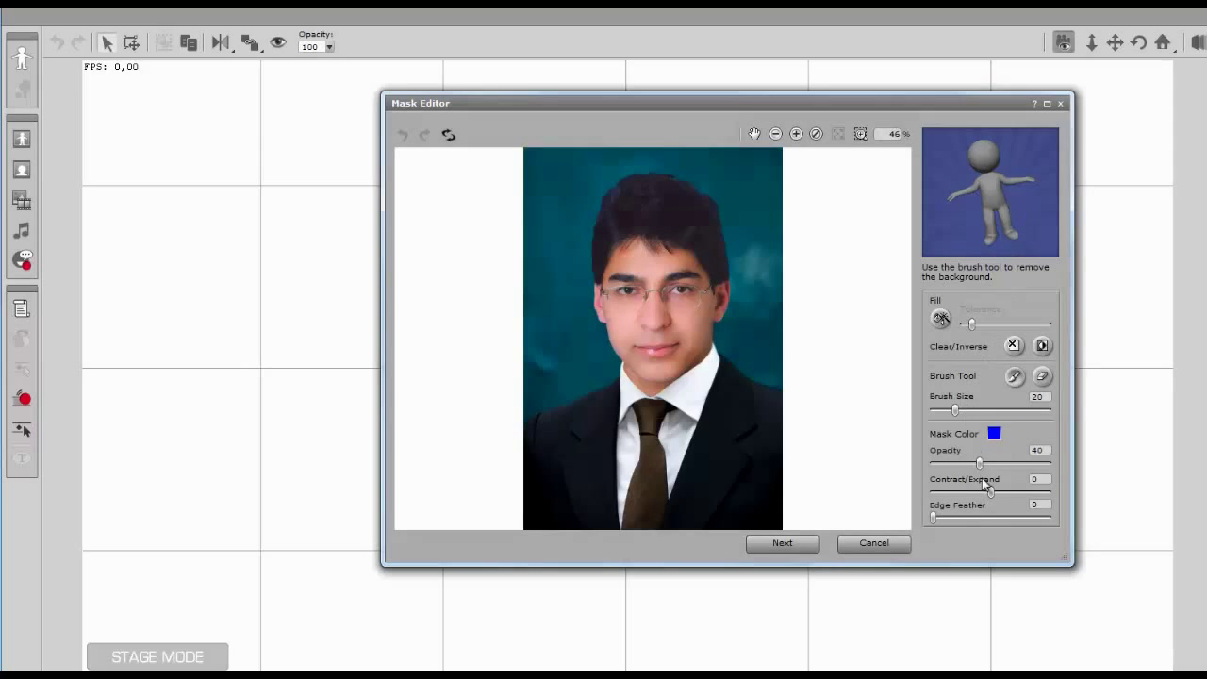
{"action": "left_click", "coordinate": [1062, 104]}
{"action": "left_click", "coordinate": [687, 348]}
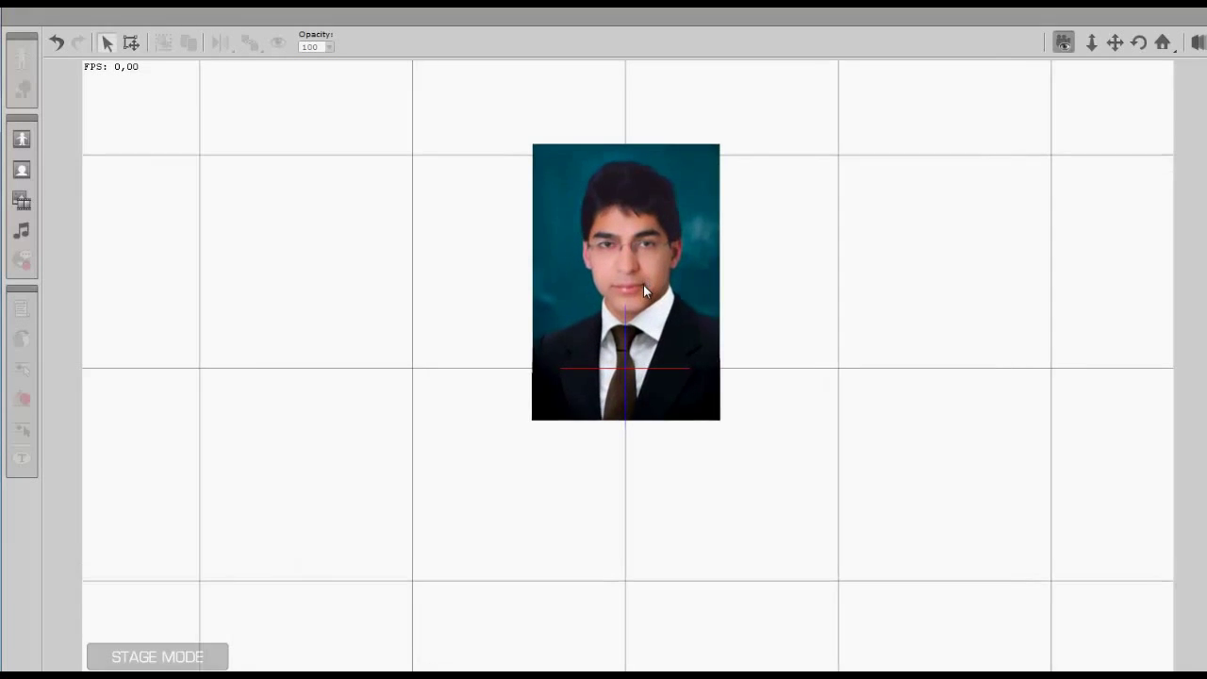
Select the photo character on the stage and play one of its facial animations.
{"action": "left_click", "coordinate": [633, 266]}
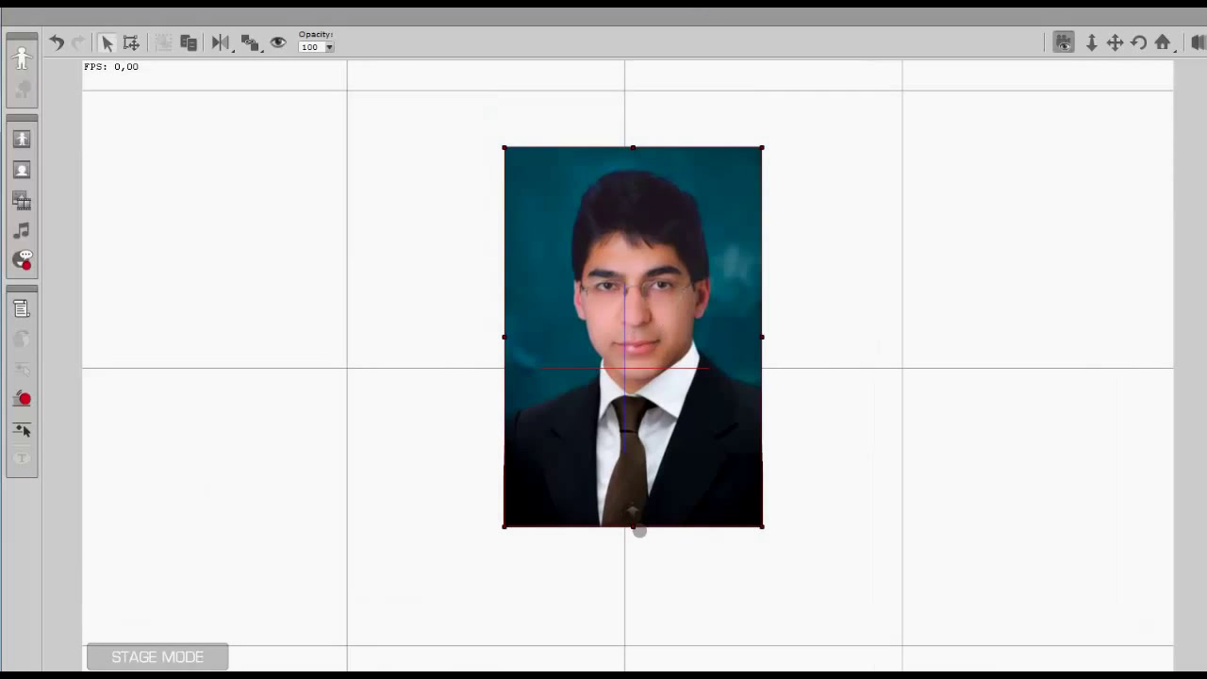
{"action": "left_click", "coordinate": [680, 15]}
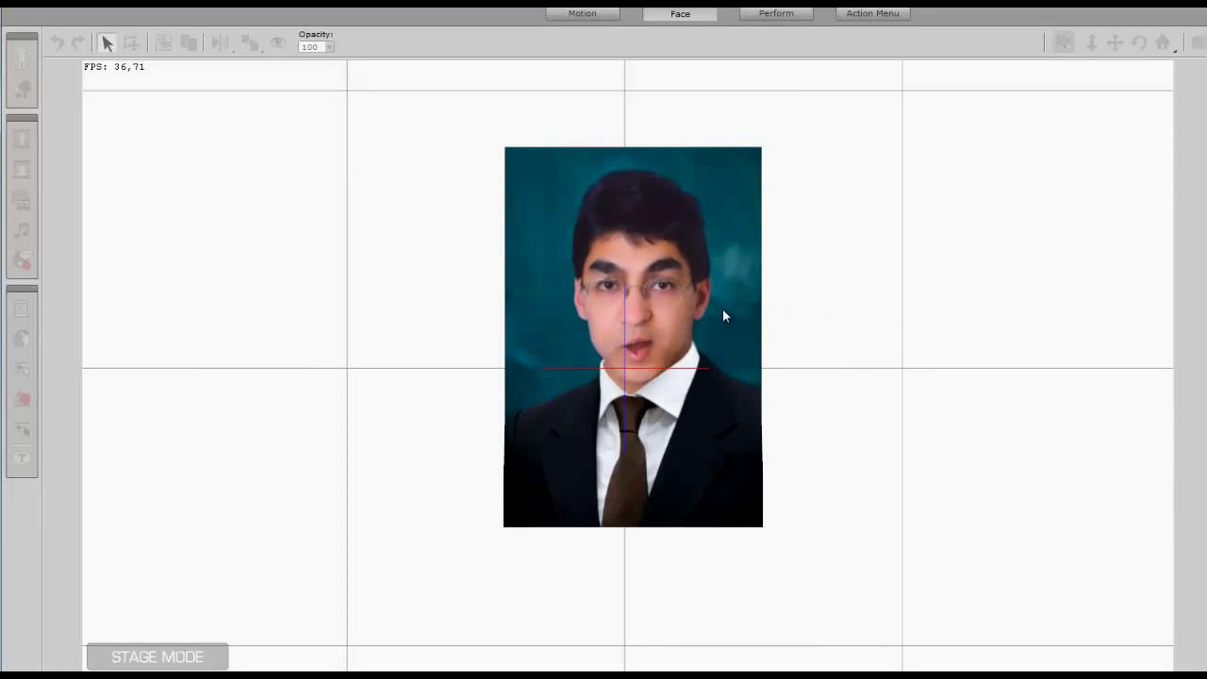
Move the photo character to the right side of the stage and enlarge it slightly.
{"action": "left_click", "coordinate": [695, 311]}
{"action": "left_click_drag", "start_coordinate": [695, 310], "coordinate": [920, 306]}
{"action": "left_click_drag", "start_coordinate": [996, 338], "coordinate": [1075, 356]}
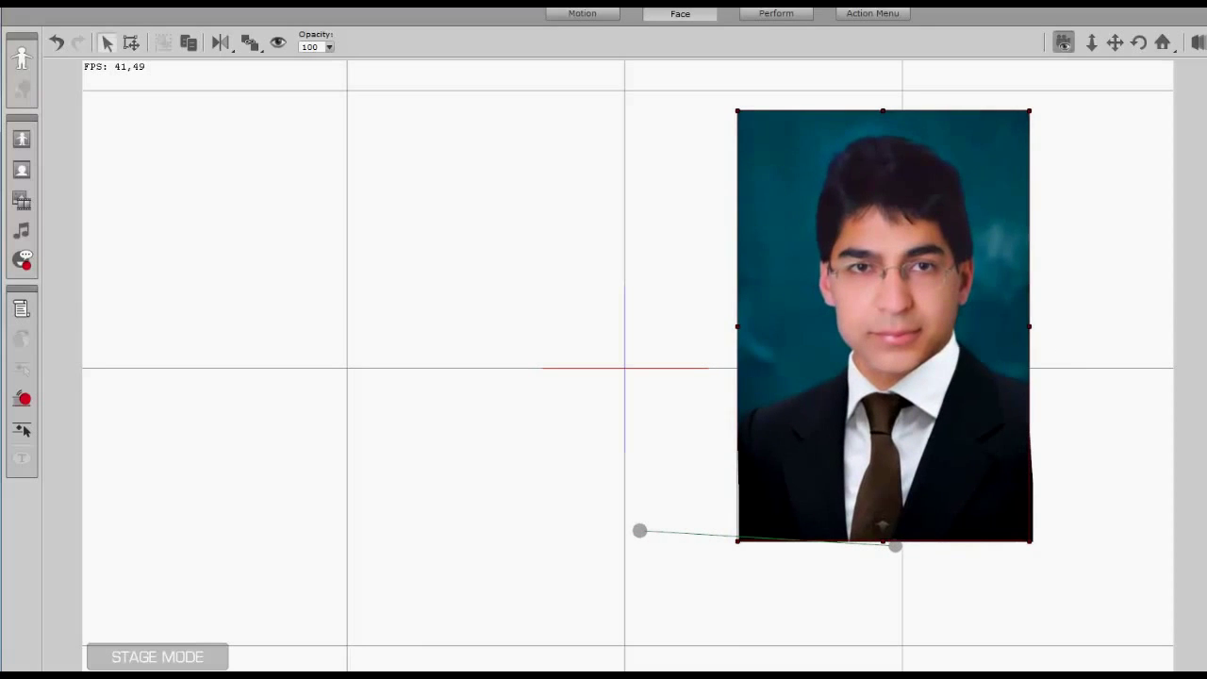